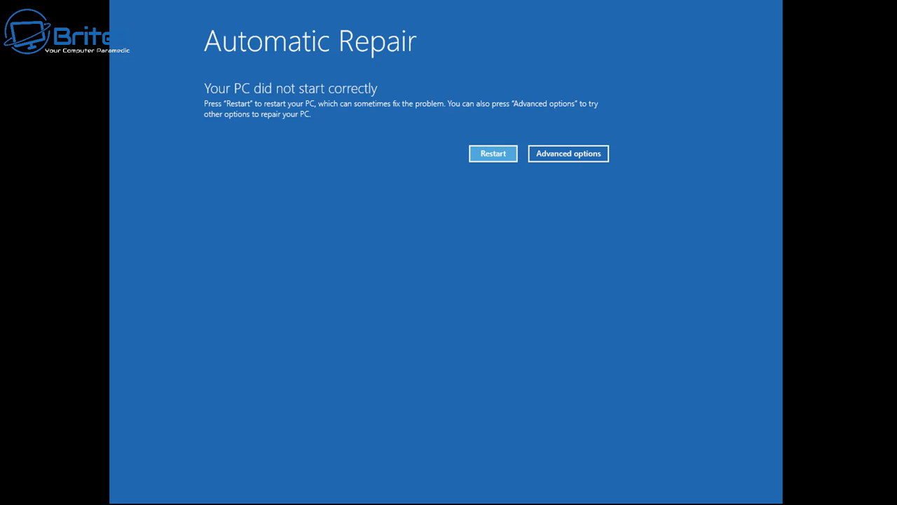
# Open the Uninstall Updates choices among the advanced troubleshooting options of the recovery environment.
pyautogui.click(568, 152)
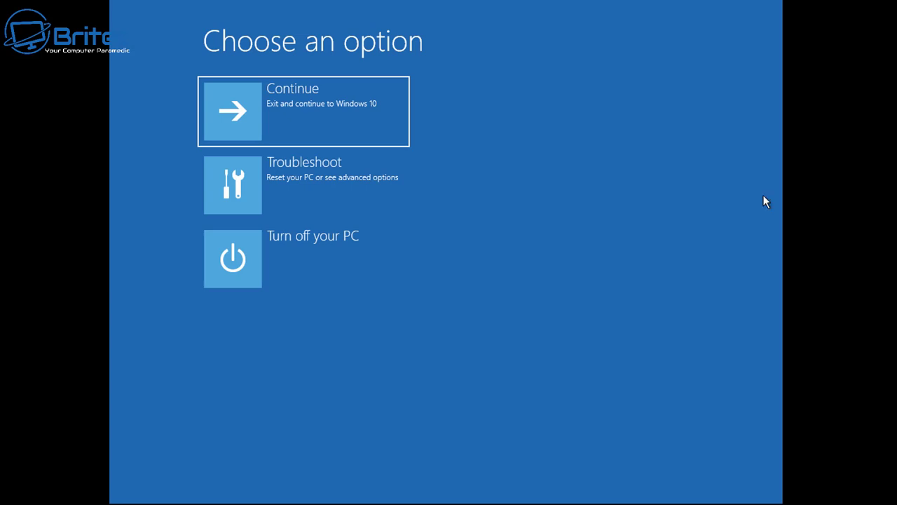
pyautogui.click(312, 190)
pyautogui.click(316, 190)
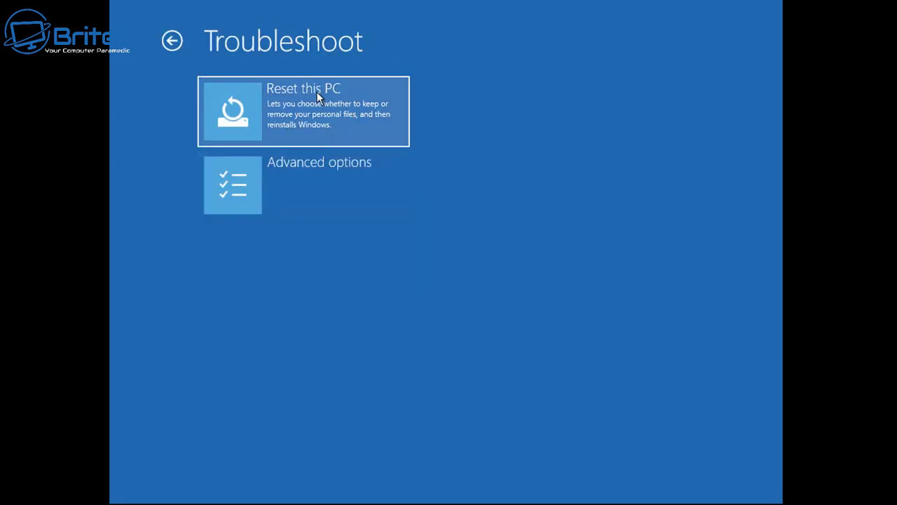
pyautogui.click(297, 182)
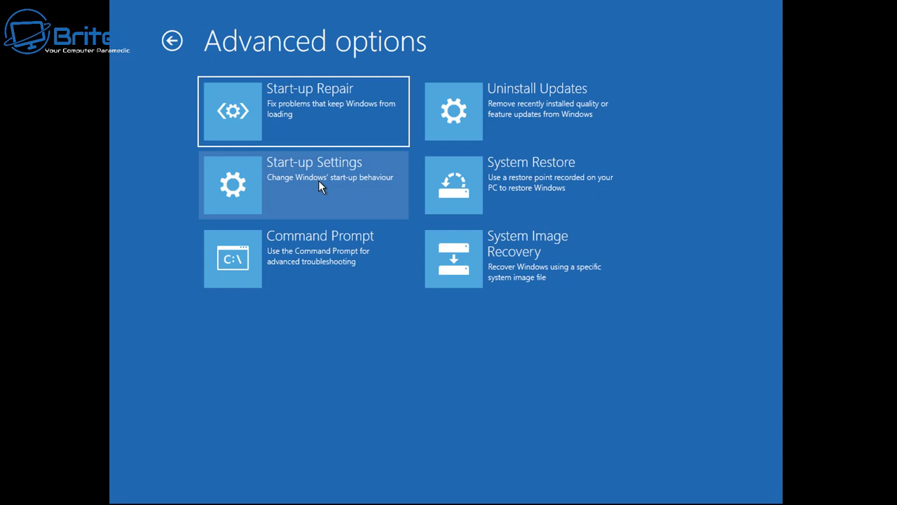
pyautogui.click(504, 140)
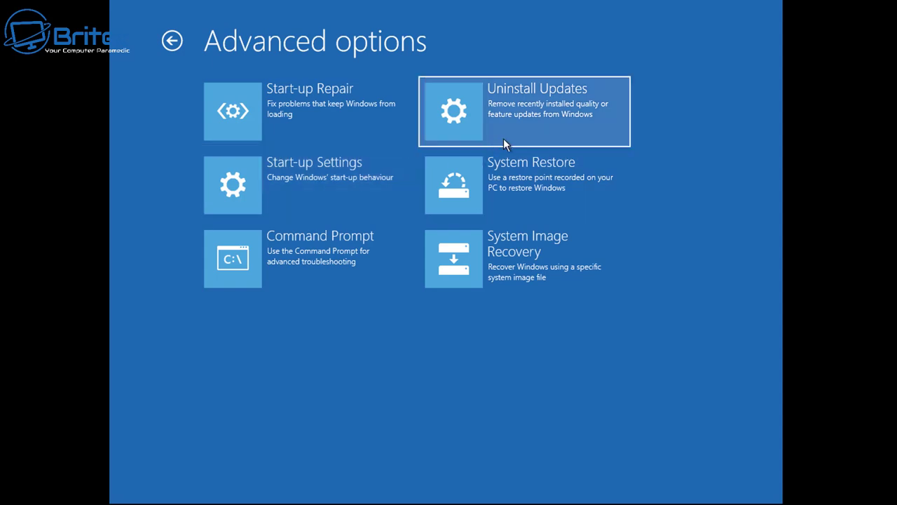
pyautogui.click(564, 122)
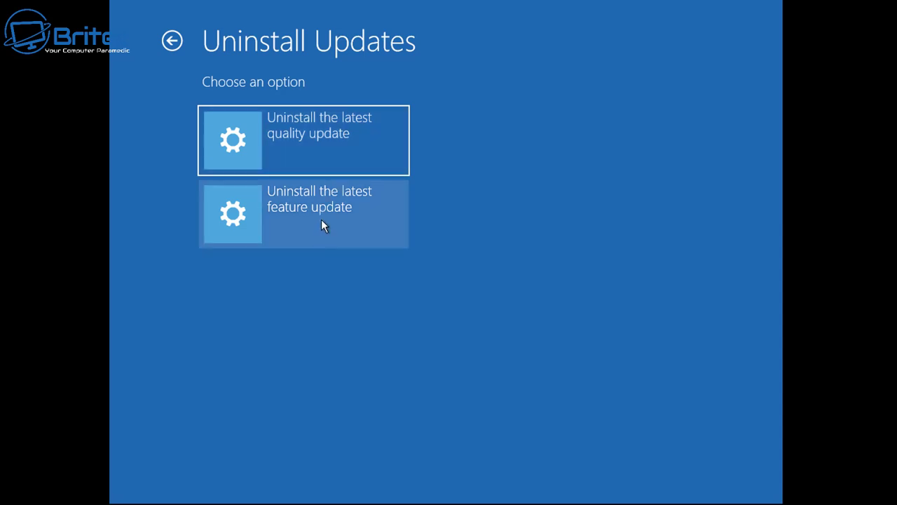
# Proceed with uninstalling the latest quality update under the listed account as far as the confirmation, and cancel it there.
pyautogui.click(325, 153)
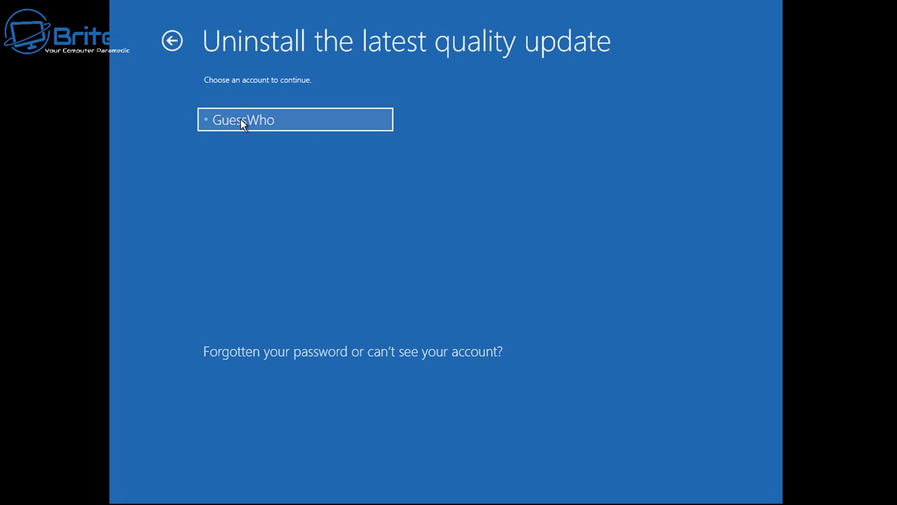
pyautogui.click(241, 119)
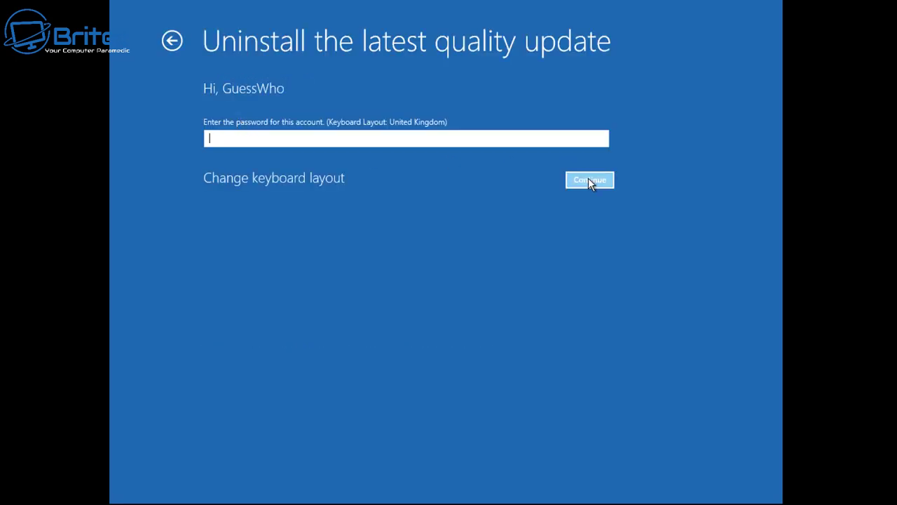
pyautogui.click(588, 180)
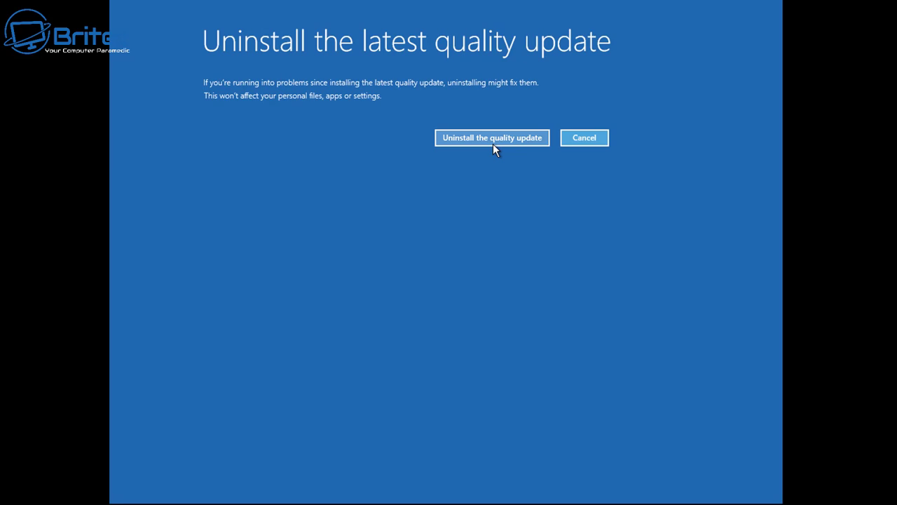
pyautogui.click(601, 139)
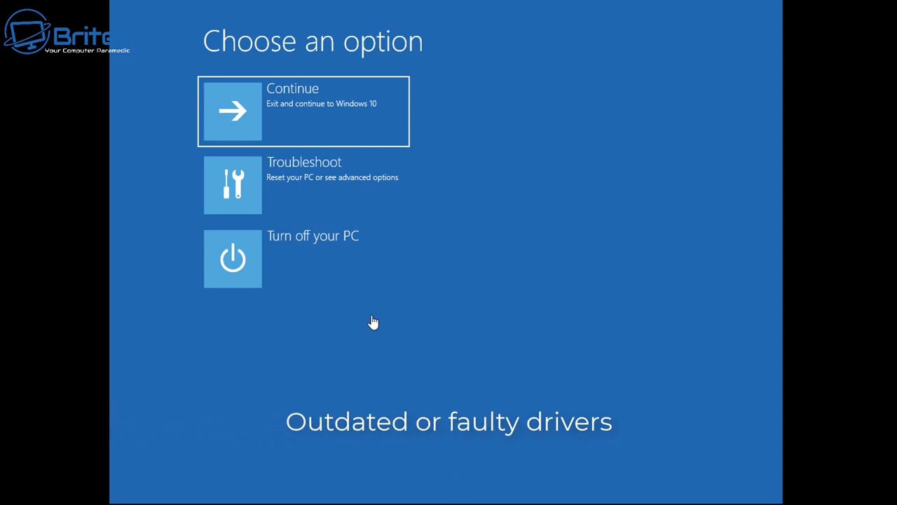
# Check System Restore in the advanced troubleshooting options for available restore points and close it without restoring.
pyautogui.click(317, 189)
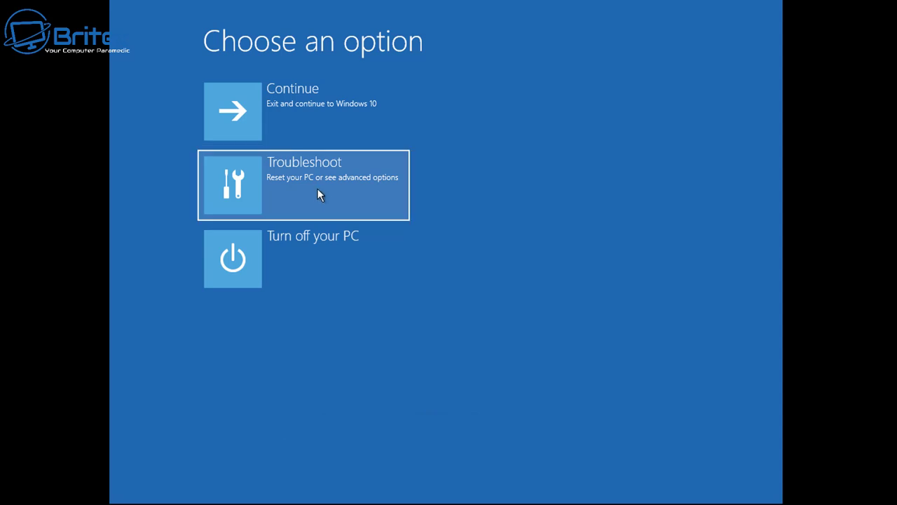
pyautogui.click(318, 190)
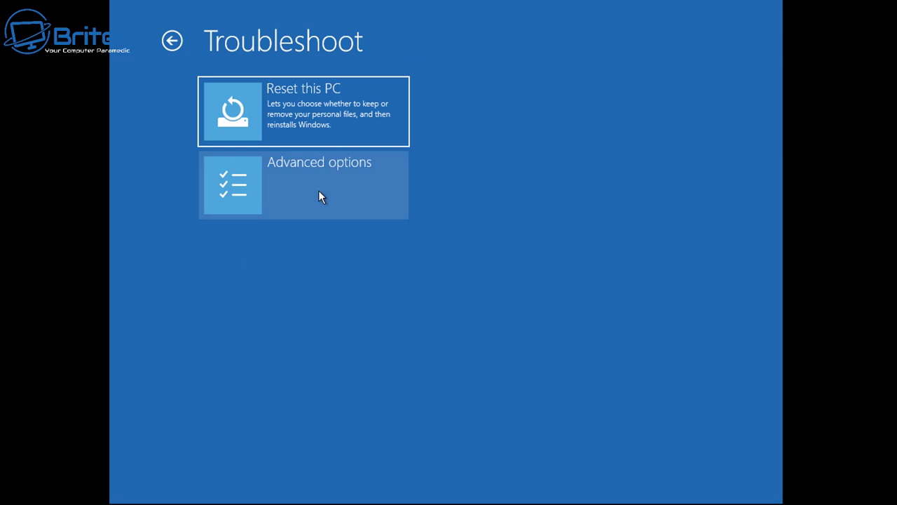
pyautogui.click(318, 190)
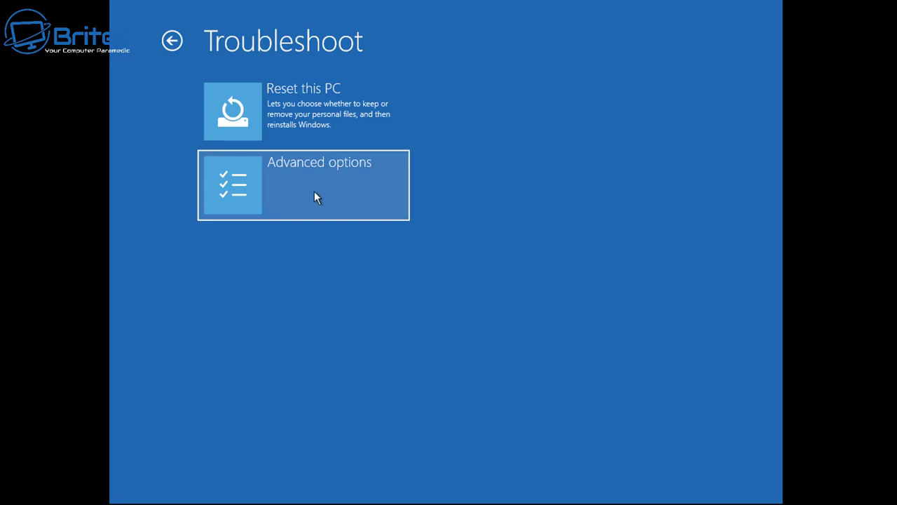
pyautogui.click(314, 191)
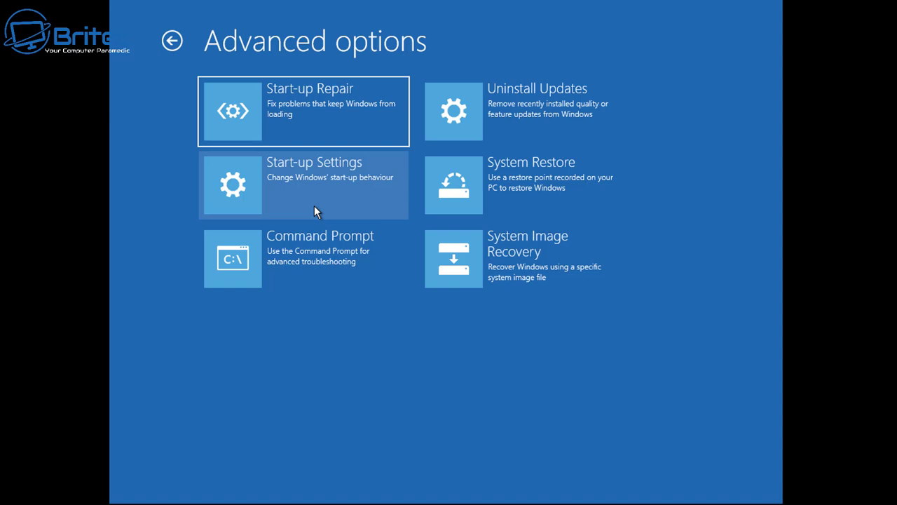
pyautogui.press('Right')
pyautogui.press('Down')
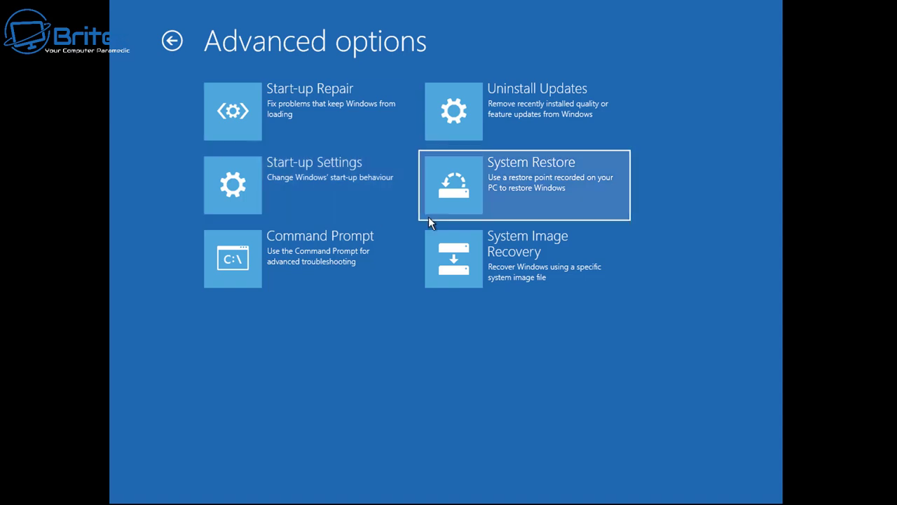
pyautogui.click(560, 200)
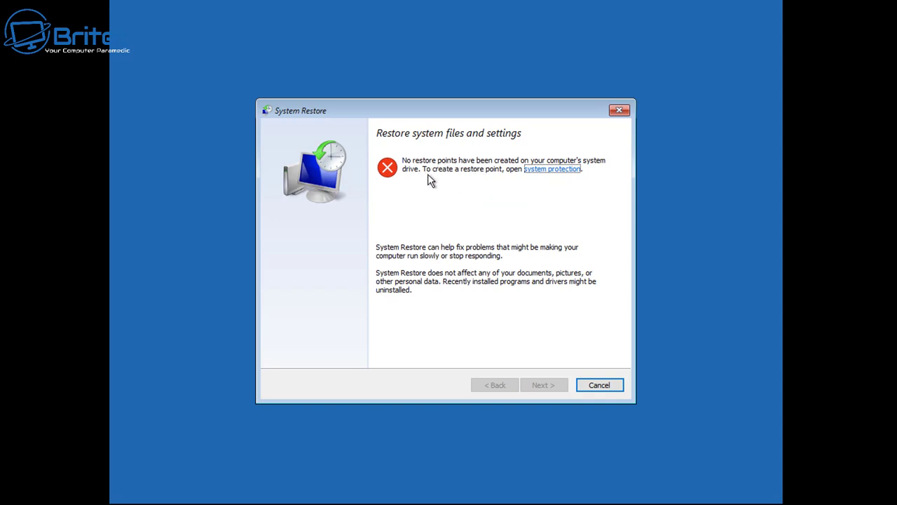
pyautogui.click(604, 388)
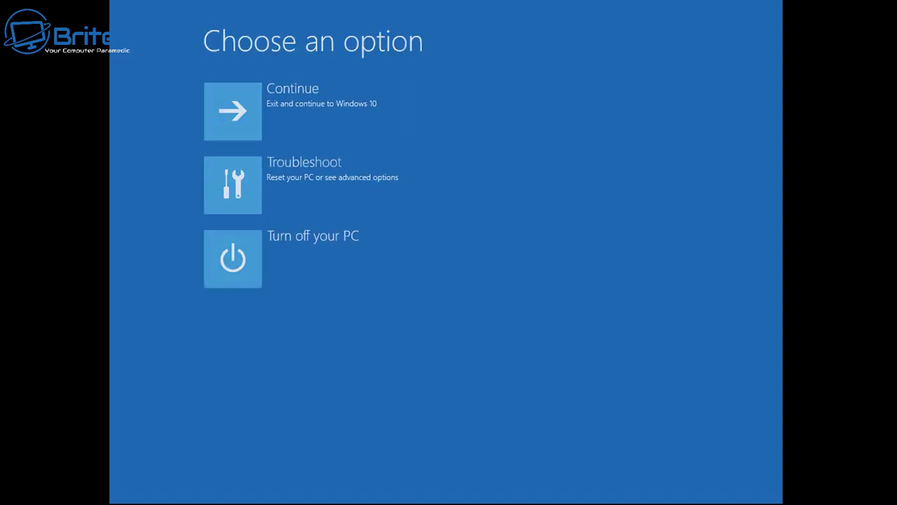
# Restart the PC through the advanced Start-up Settings and boot it with Enable Safe Mode.
pyautogui.click(349, 183)
pyautogui.click(335, 199)
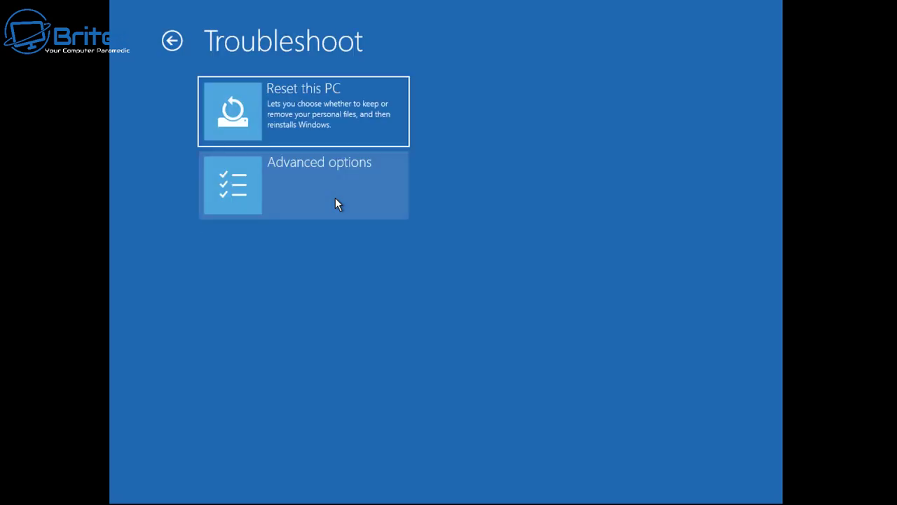
pyautogui.click(335, 198)
pyautogui.click(335, 198)
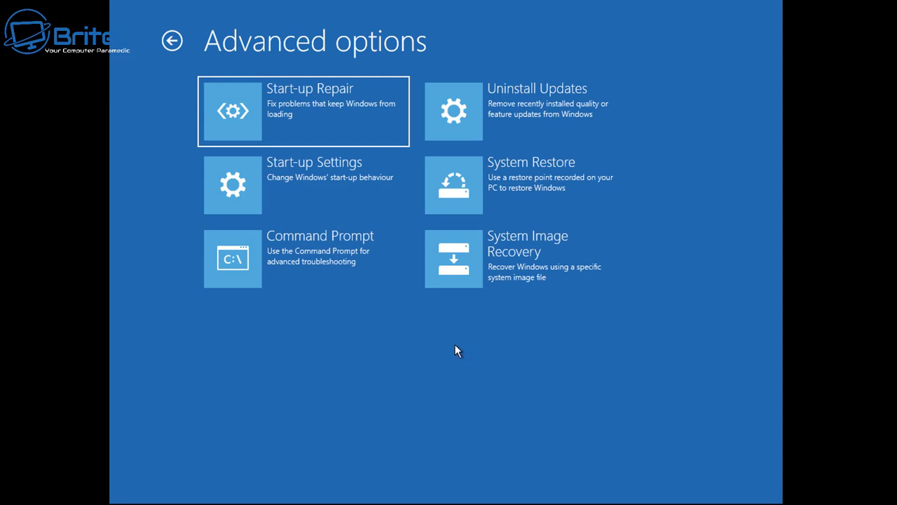
pyautogui.click(351, 196)
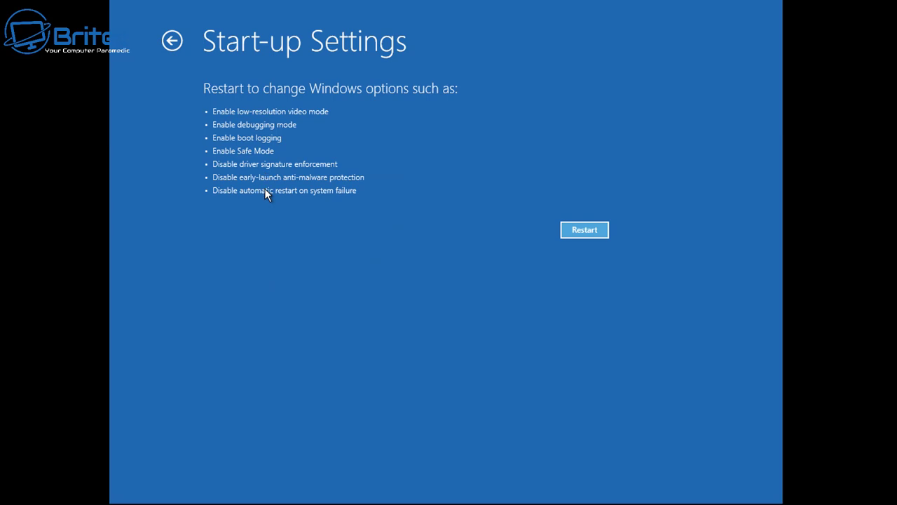
pyautogui.click(589, 232)
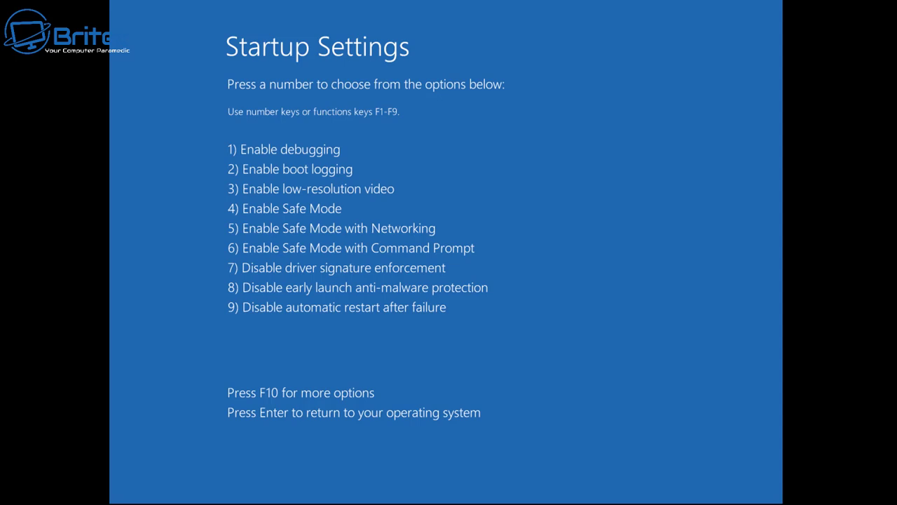
pyautogui.press('4')
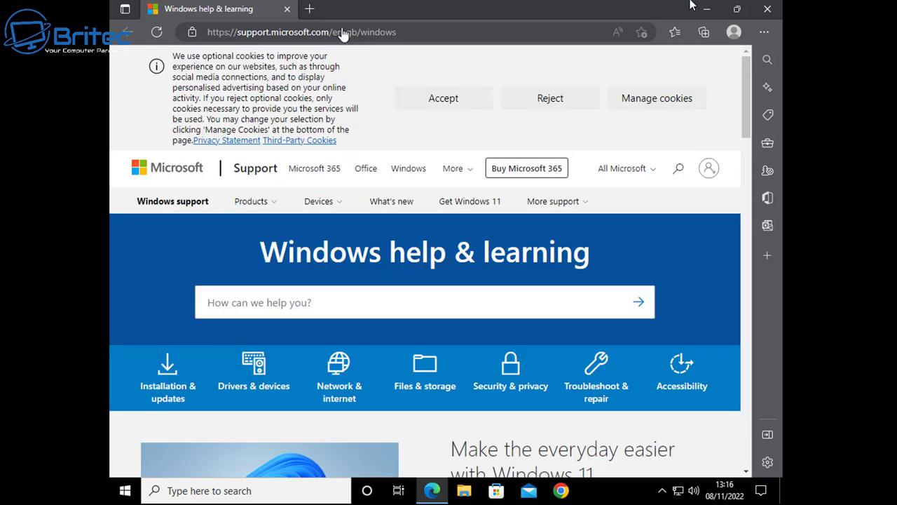
# Search the web for "ddu", open Guru3D's Display Driver Uninstaller download page, and accept its privacy notice.
pyautogui.click(426, 31)
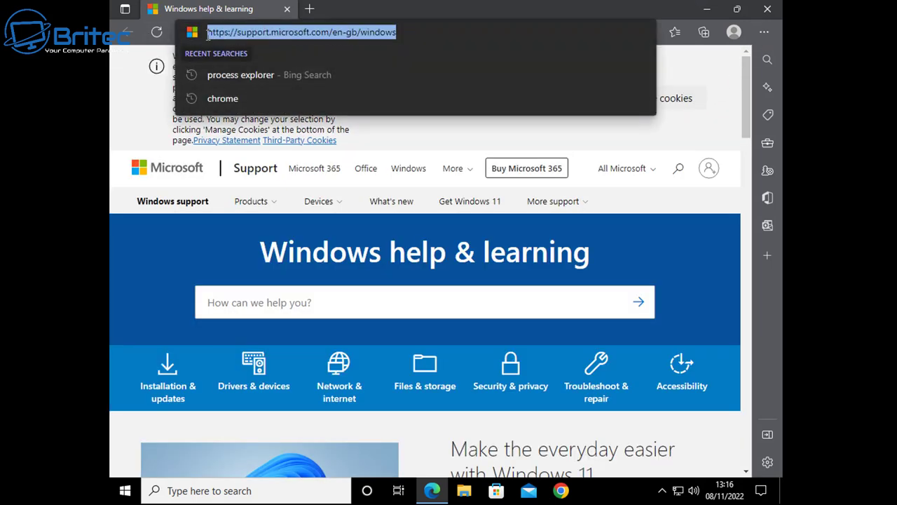
pyautogui.write('ddu')
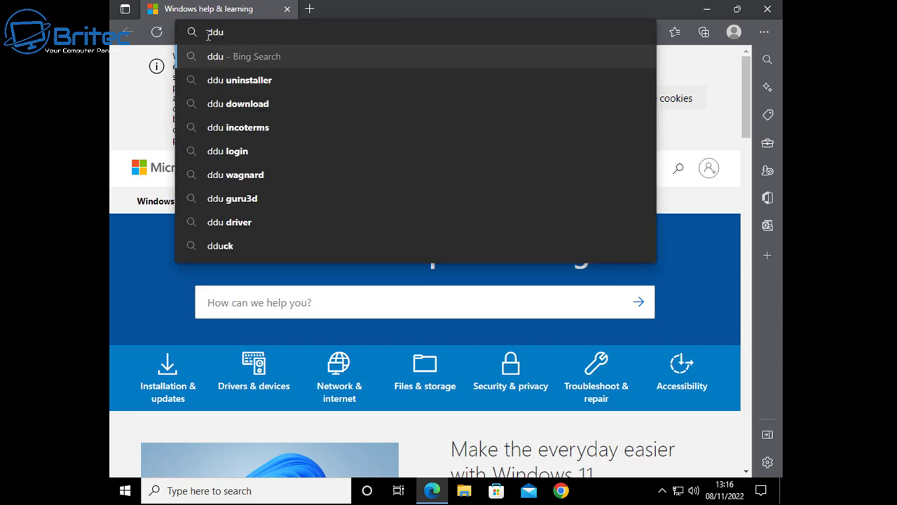
pyautogui.press('Return')
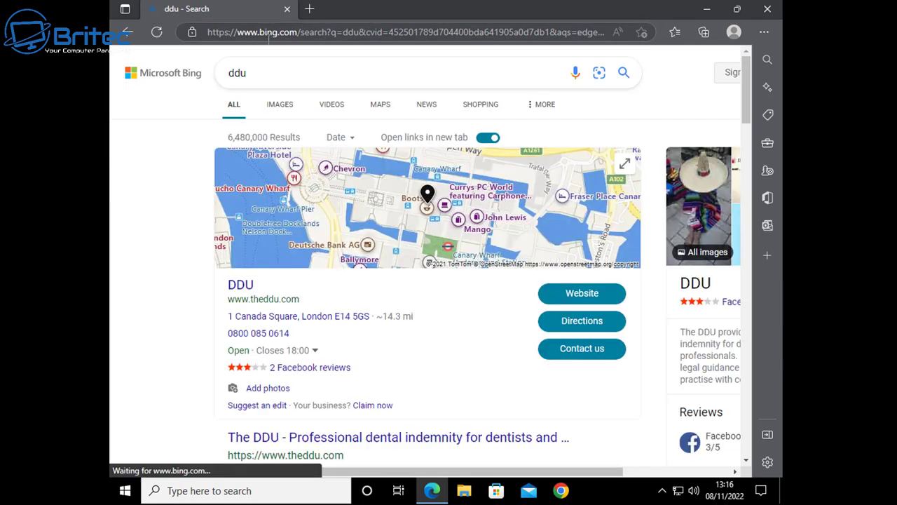
pyautogui.scroll(-1, 345, 261)
pyautogui.scroll(-3, 345, 261)
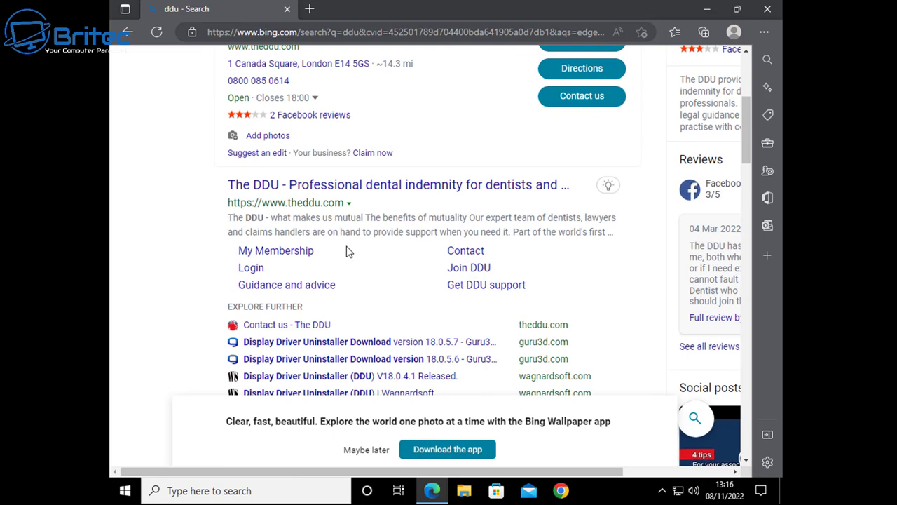
pyautogui.scroll(-3, 348, 252)
pyautogui.click(350, 257)
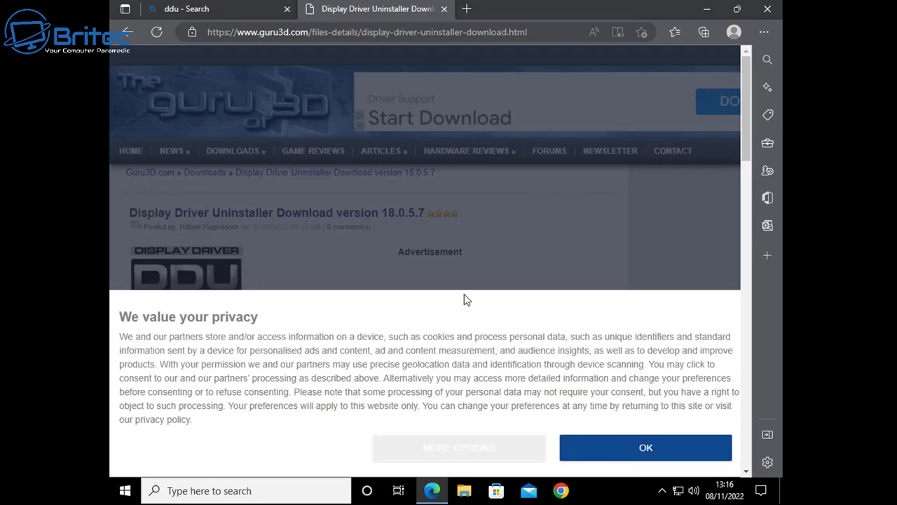
pyautogui.click(640, 452)
# Download Display Driver Uninstaller version 18.0.5.7 from the EU - Germany mirror.
pyautogui.scroll(-1, 391, 319)
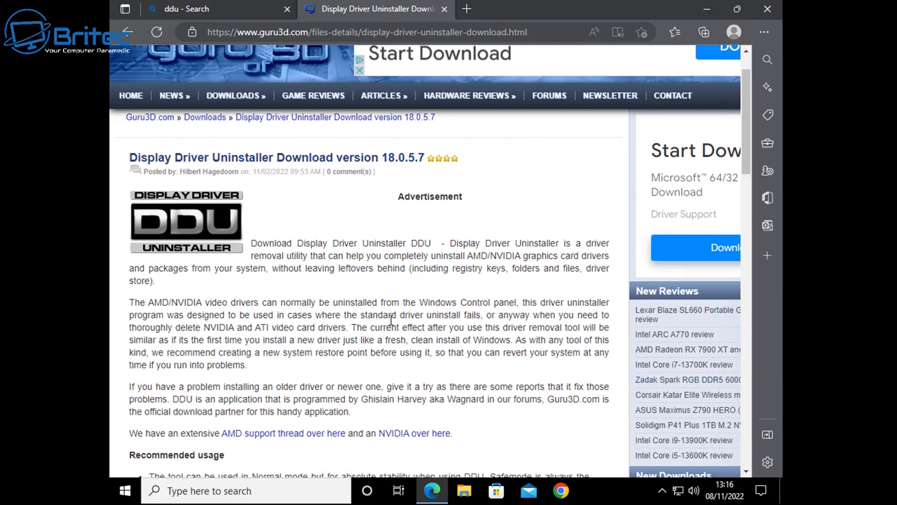
pyautogui.scroll(-3, 391, 319)
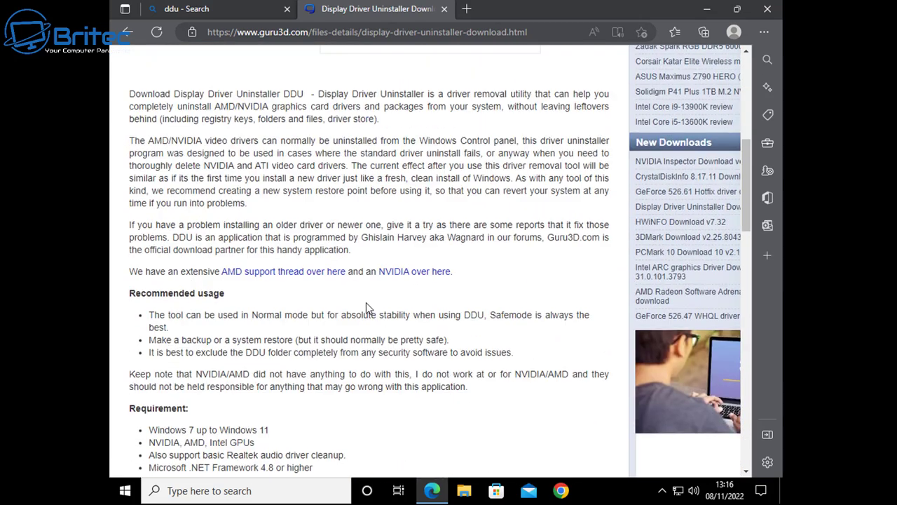
pyautogui.scroll(-6, 366, 302)
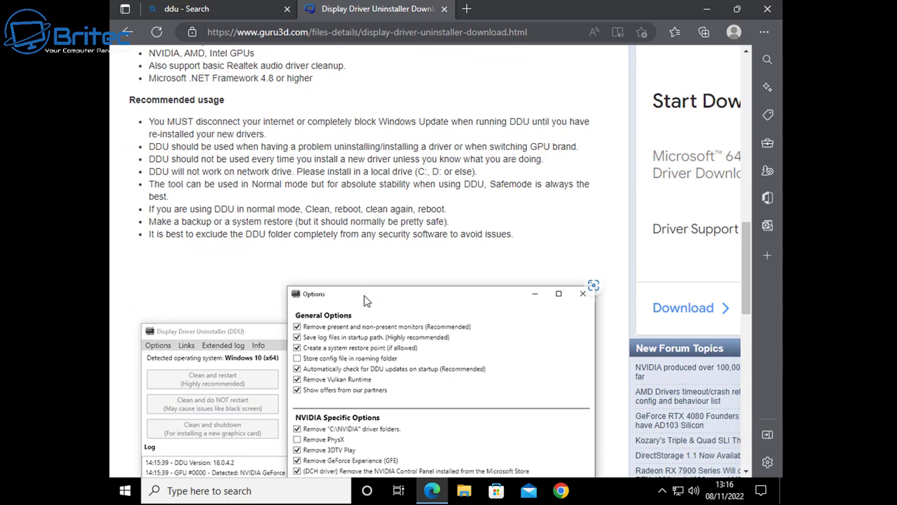
pyautogui.scroll(-6, 364, 300)
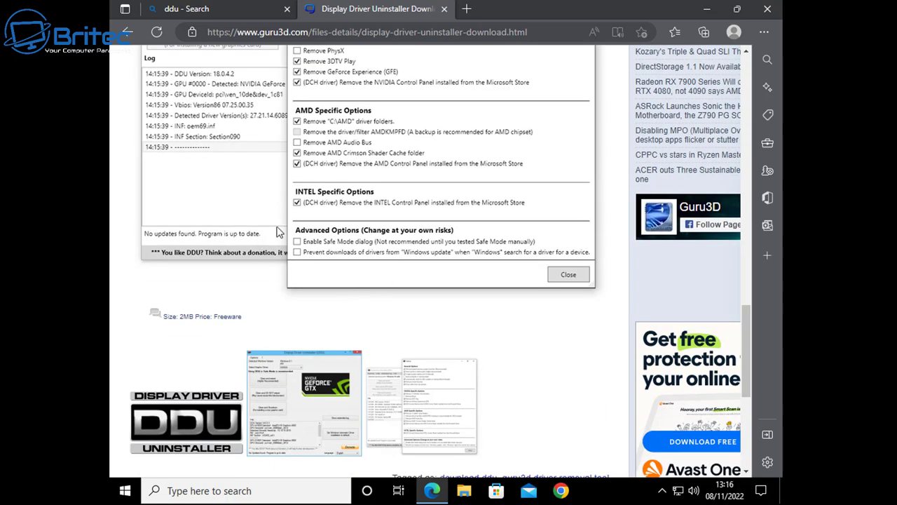
pyautogui.scroll(-5, 277, 280)
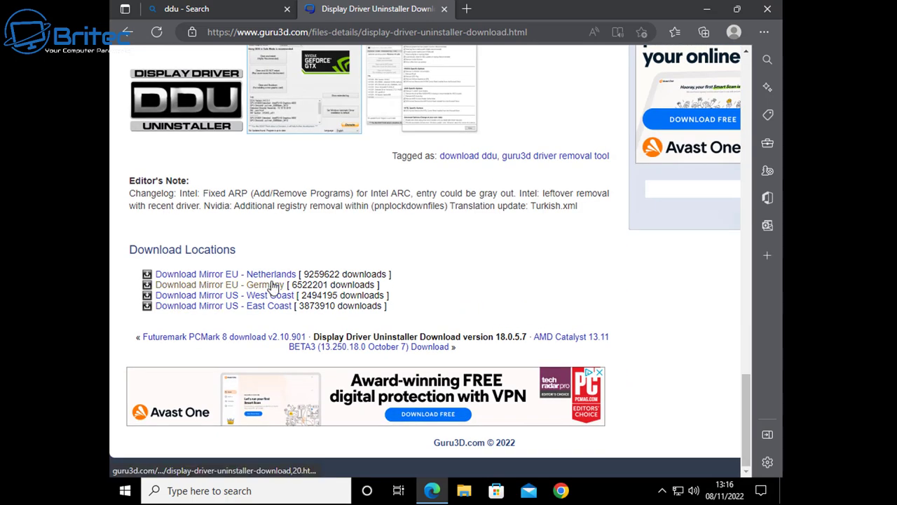
pyautogui.click(265, 284)
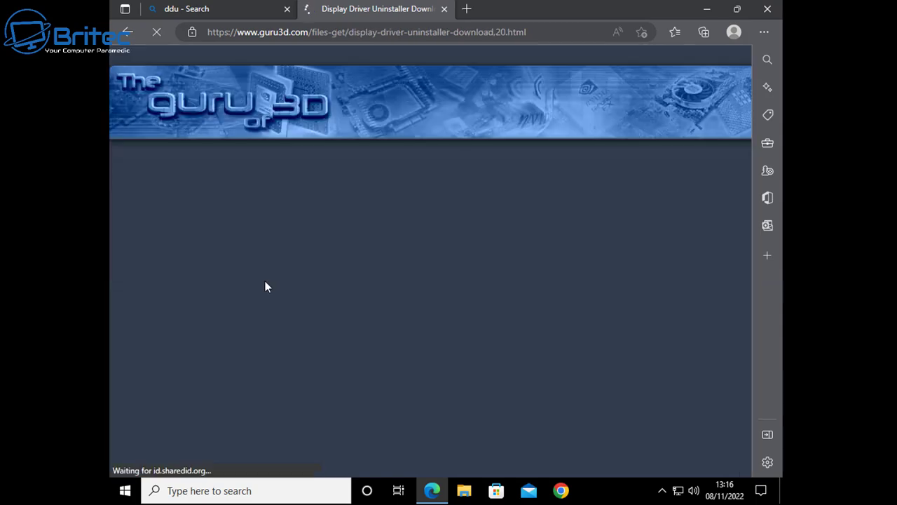
pyautogui.scroll(-7, 344, 289)
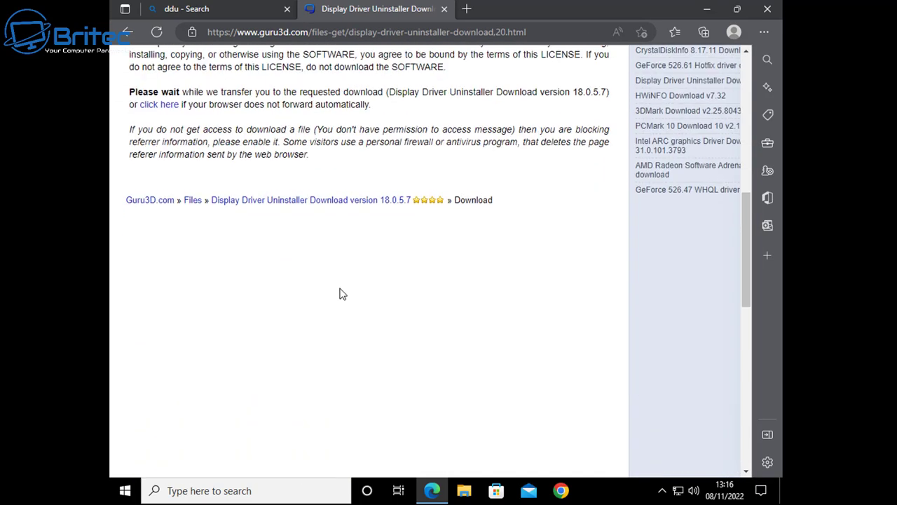
pyautogui.scroll(-2, 343, 294)
pyautogui.scroll(3, 343, 294)
pyautogui.scroll(-4, 340, 295)
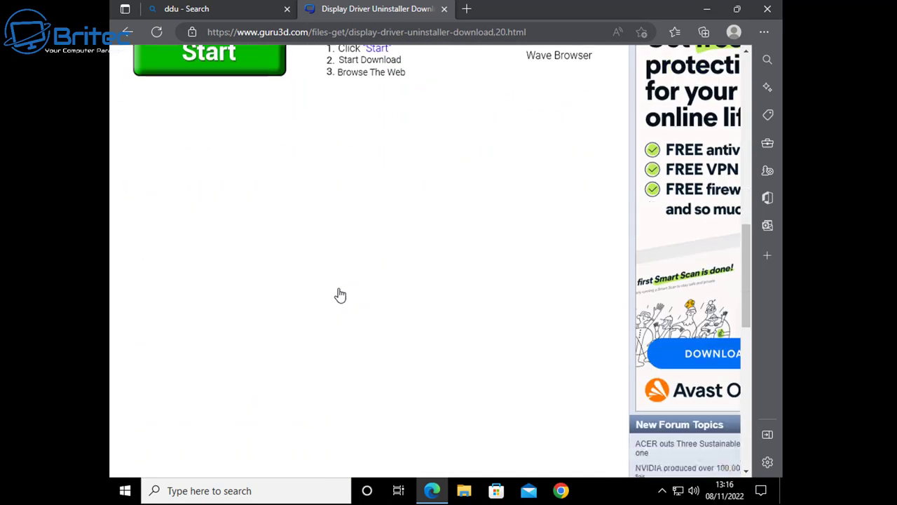
pyautogui.scroll(-4, 340, 295)
pyautogui.scroll(11, 340, 293)
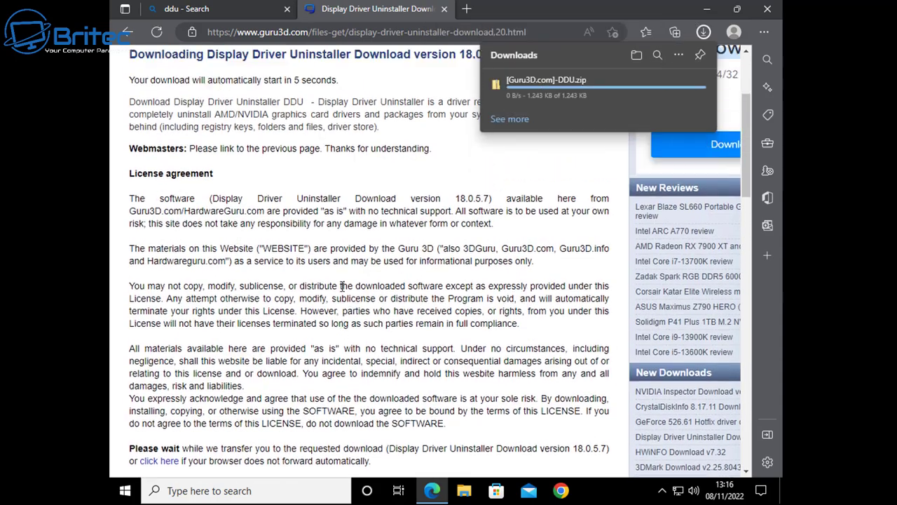
# Open the downloaded [Guru3D.com]-DDU.zip and copy its folder and DDU v18.0.5.7 application to the desktop.
pyautogui.scroll(1, 343, 286)
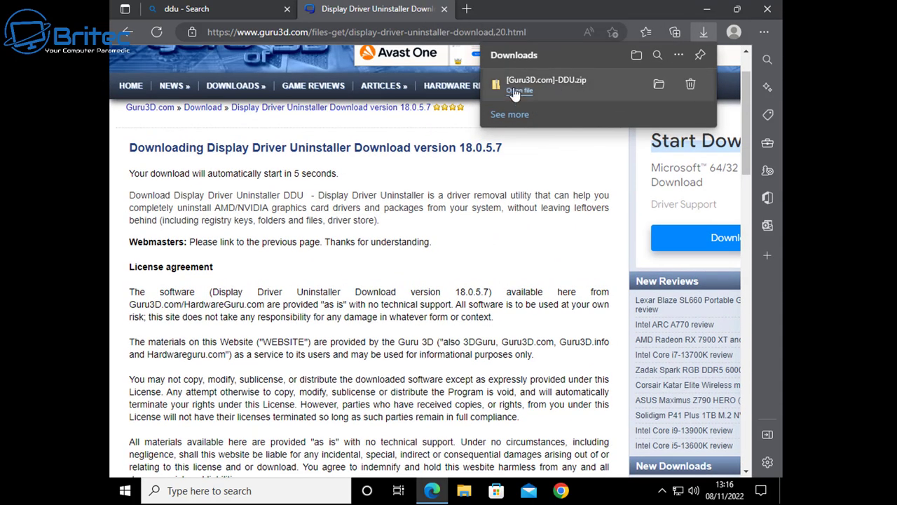
pyautogui.click(519, 91)
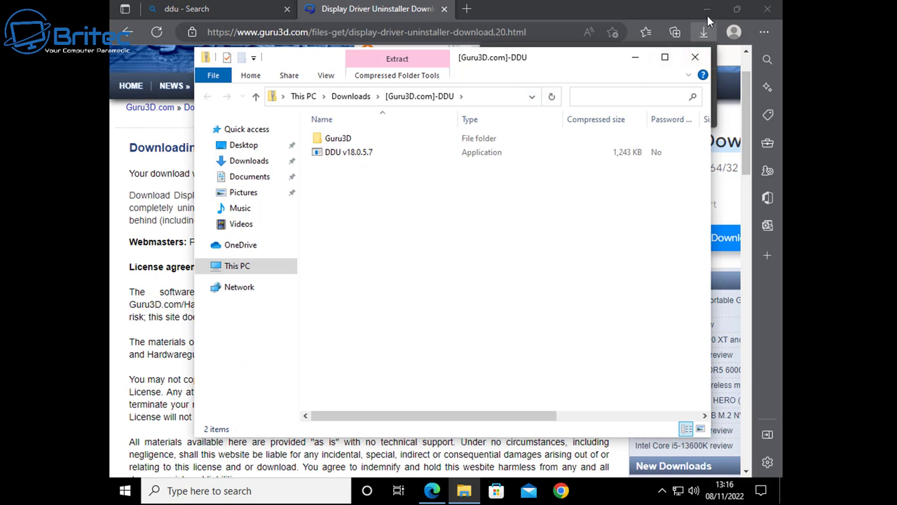
pyautogui.click(707, 8)
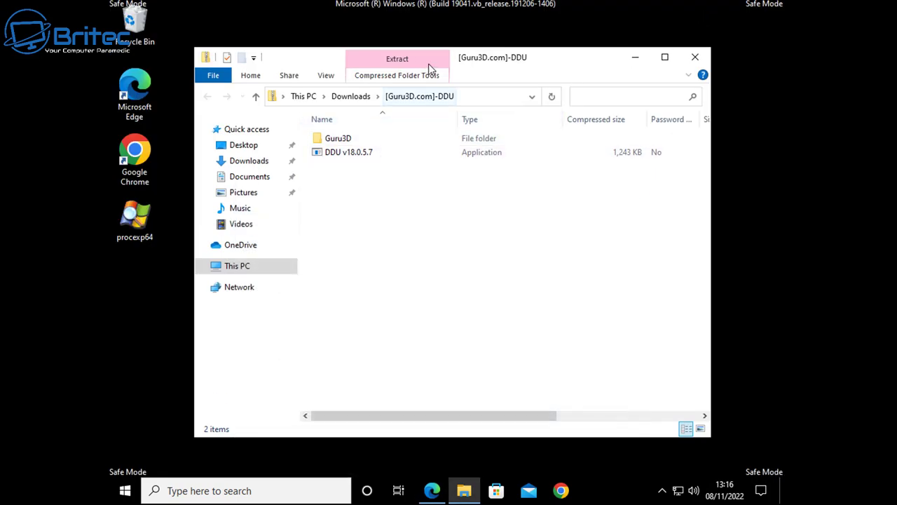
pyautogui.moveTo(512, 66); pyautogui.dragTo(594, 73)
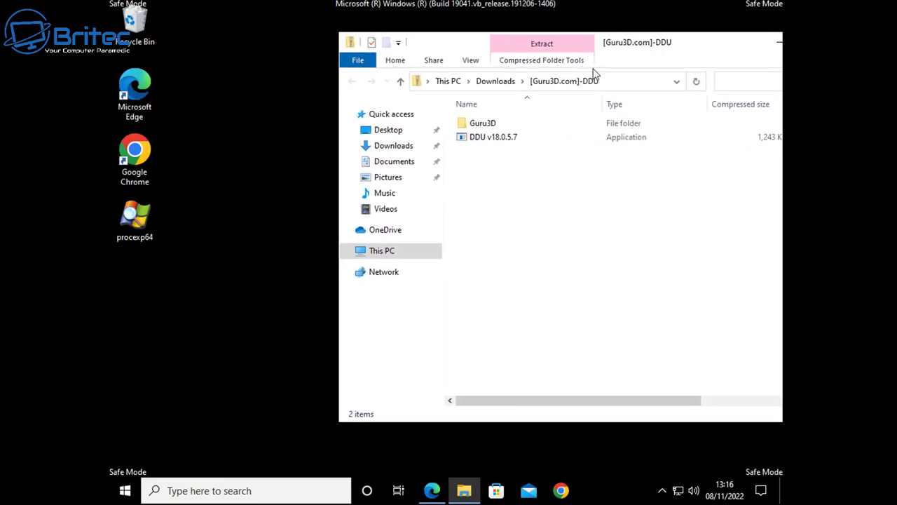
pyautogui.moveTo(521, 154); pyautogui.dragTo(256, 142)
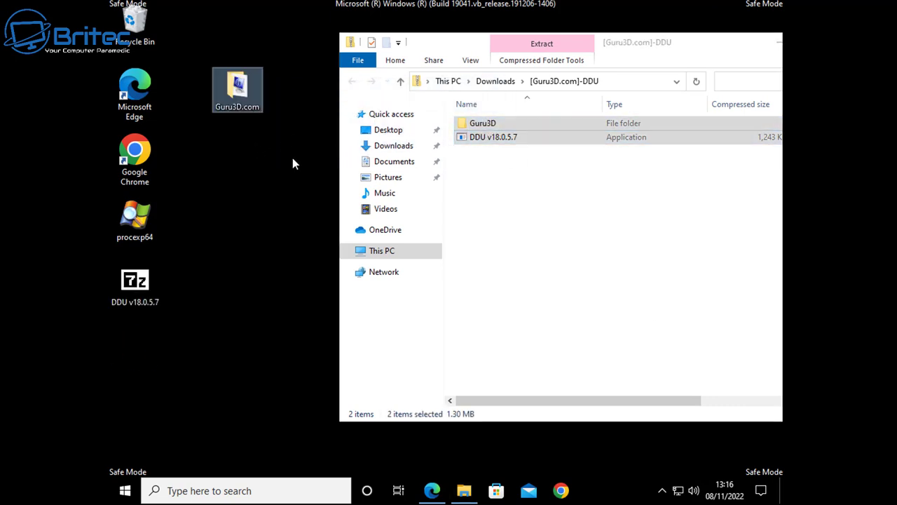
# Run the DDU v18.0.5.7 self-extracting archive and extract its contents to the desktop.
pyautogui.click(134, 283)
pyautogui.rightClick(141, 282)
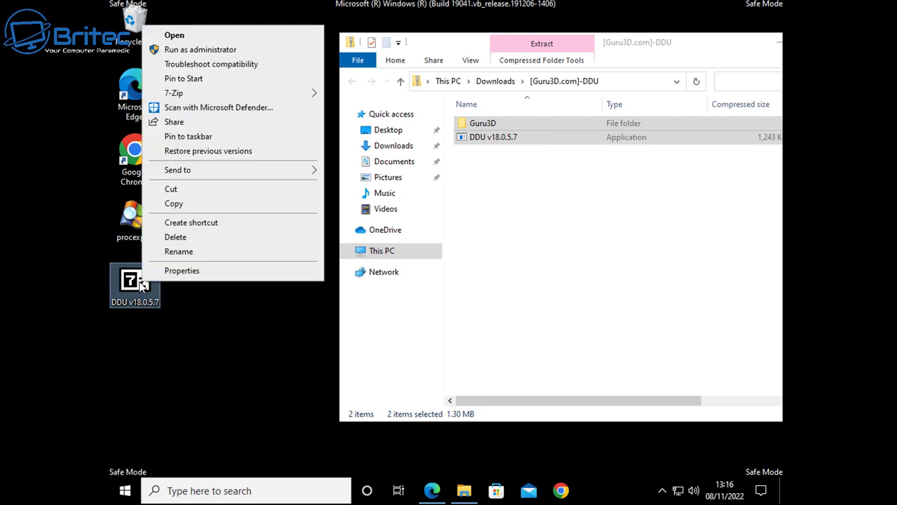
pyautogui.press('Return')
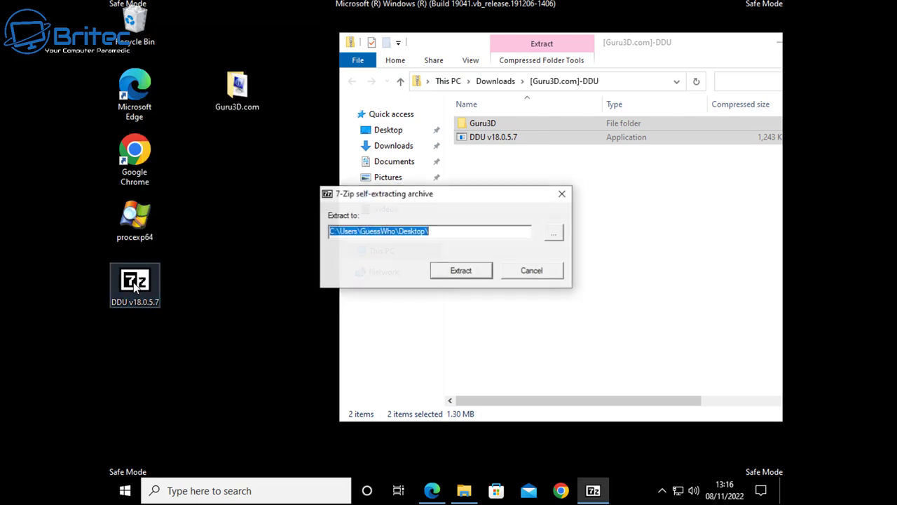
pyautogui.click(461, 271)
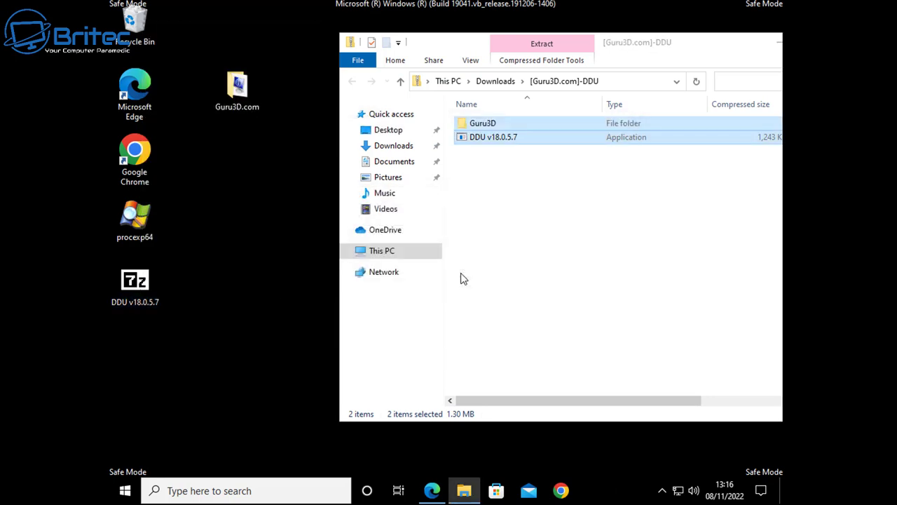
# Close the zip folder window and delete the DDU v18.0.5.7 archive and Guru3D.com folder from the desktop.
pyautogui.click(135, 284)
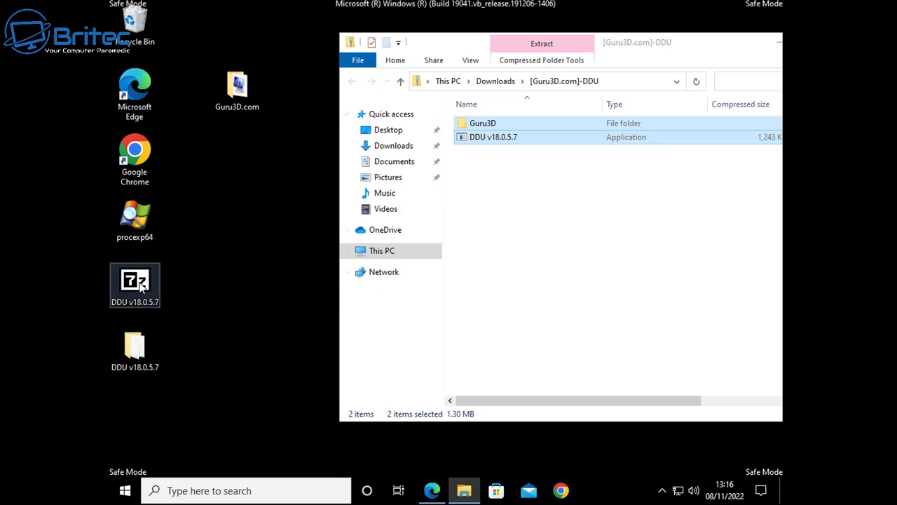
pyautogui.click(687, 44)
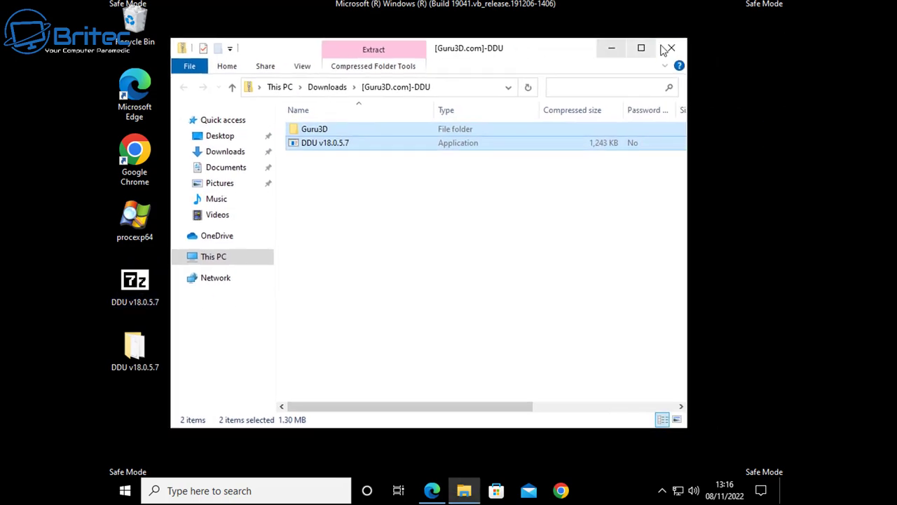
pyautogui.click(677, 44)
pyautogui.click(141, 278)
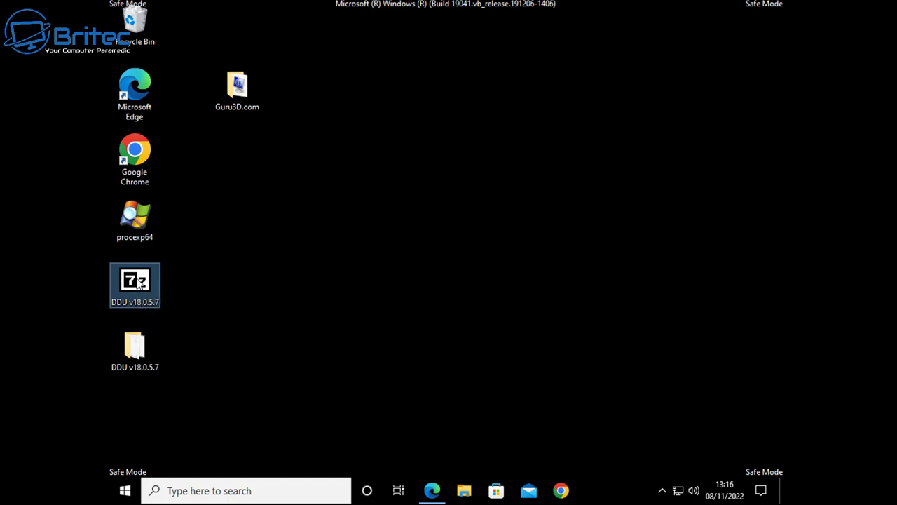
pyautogui.press('Delete')
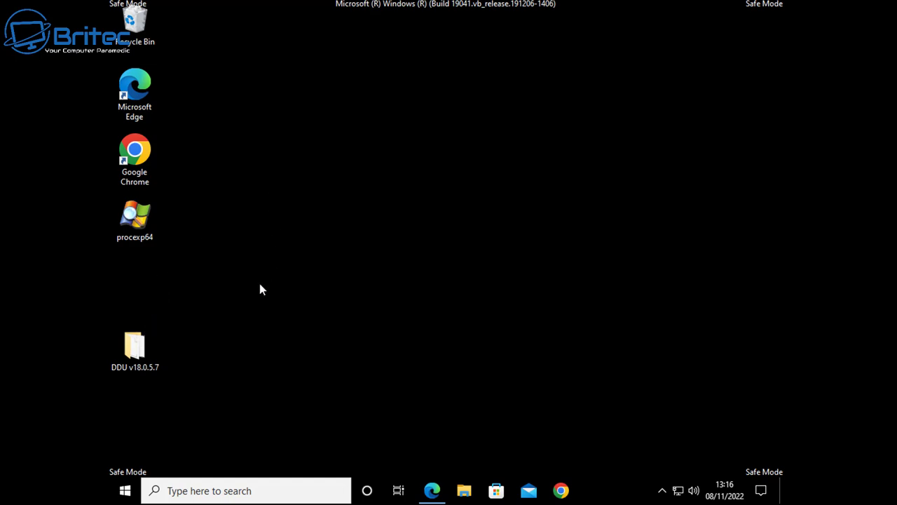
# Launch Display Driver Uninstaller from the extracted DDU v18.0.5.7 folder, close the folder window, and acknowledge the first-launch notice.
pyautogui.doubleClick(146, 348)
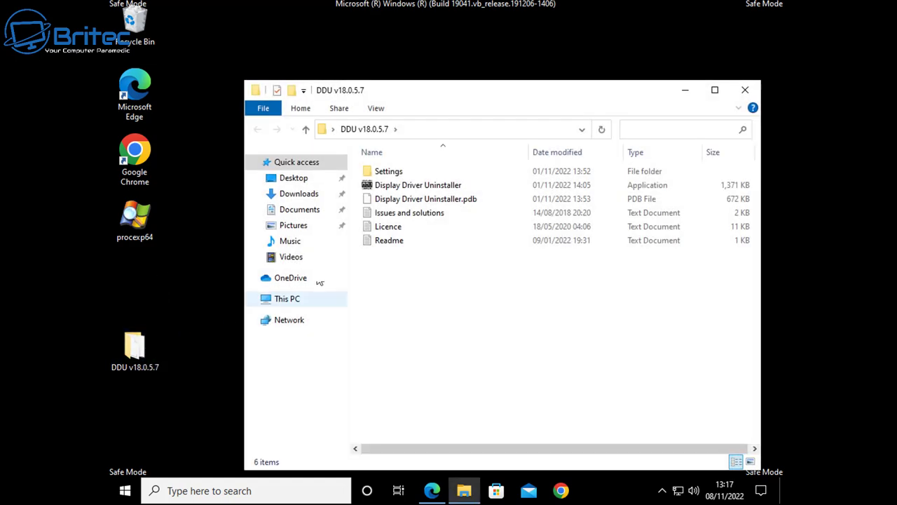
pyautogui.moveTo(435, 102); pyautogui.dragTo(408, 55)
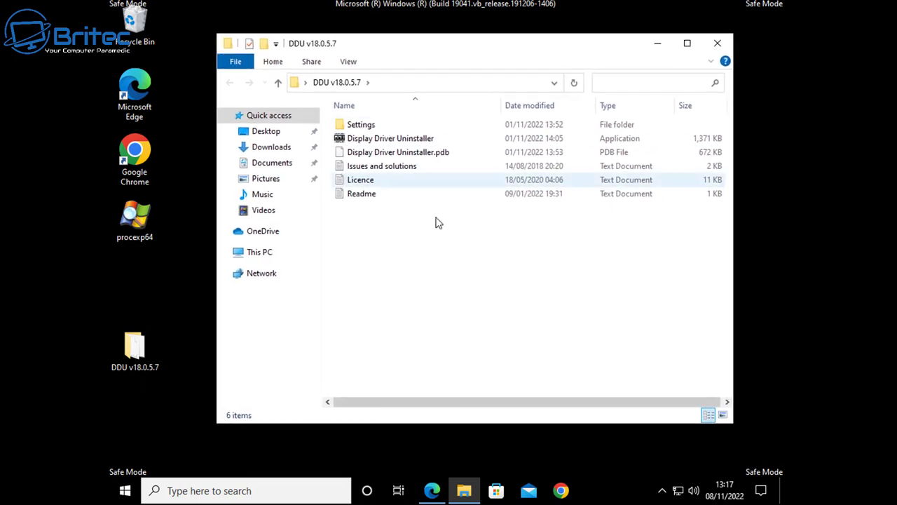
pyautogui.doubleClick(377, 139)
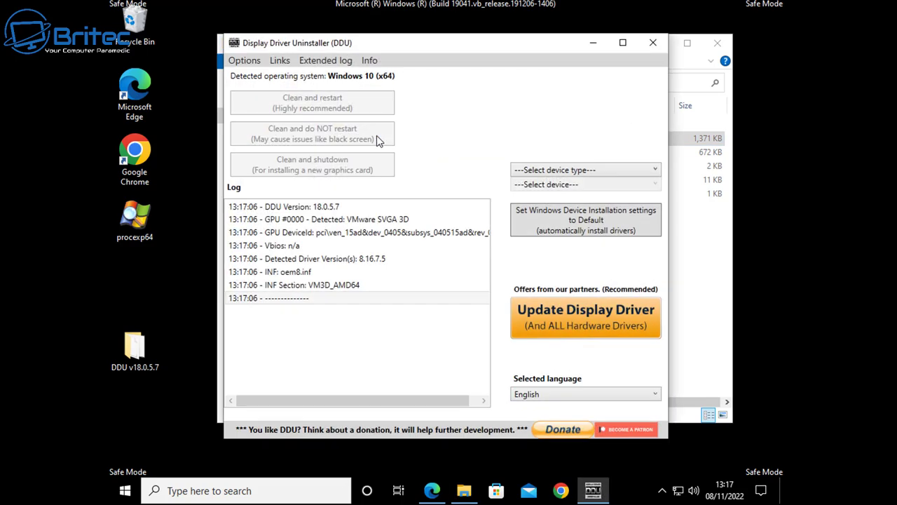
pyautogui.click(717, 44)
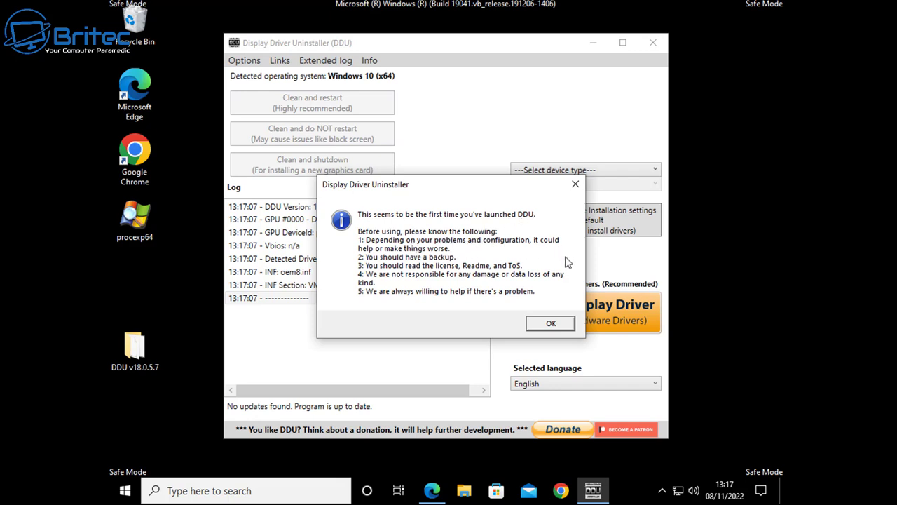
pyautogui.click(551, 324)
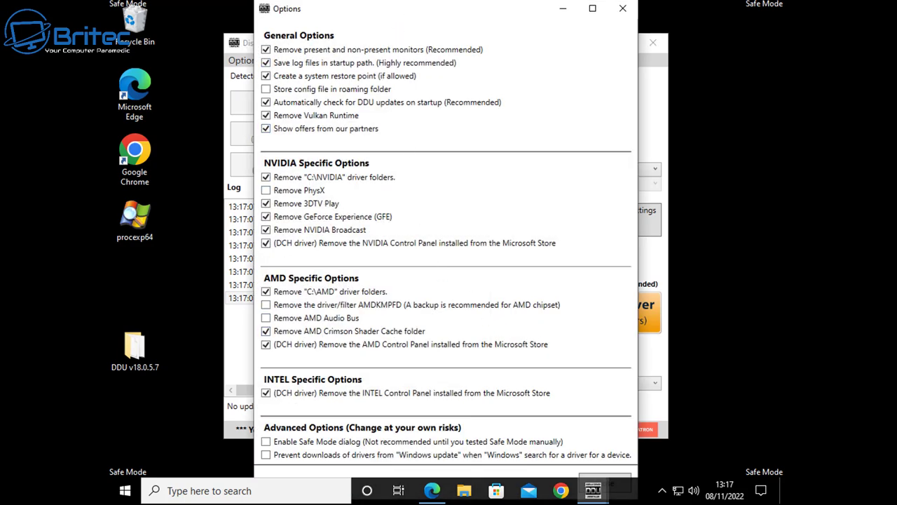
# Enable preventing driver downloads from Windows Update in the advanced options, and close the options window.
pyautogui.moveTo(527, 17); pyautogui.dragTo(382, 14)
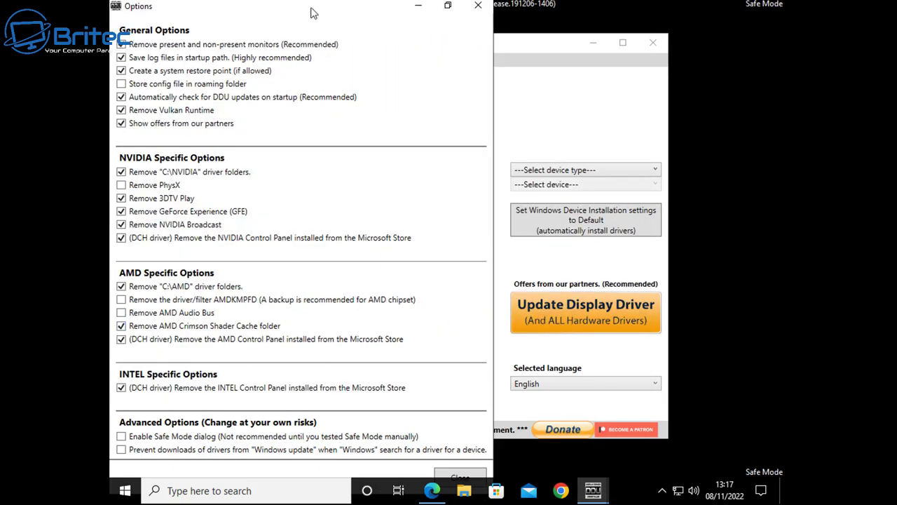
pyautogui.moveTo(314, 13); pyautogui.dragTo(454, 18)
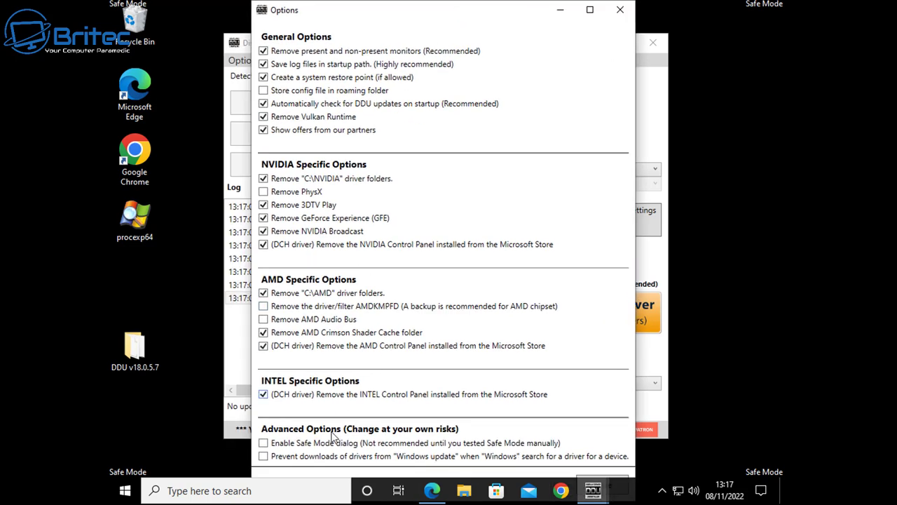
pyautogui.click(263, 456)
pyautogui.click(563, 293)
pyautogui.click(620, 10)
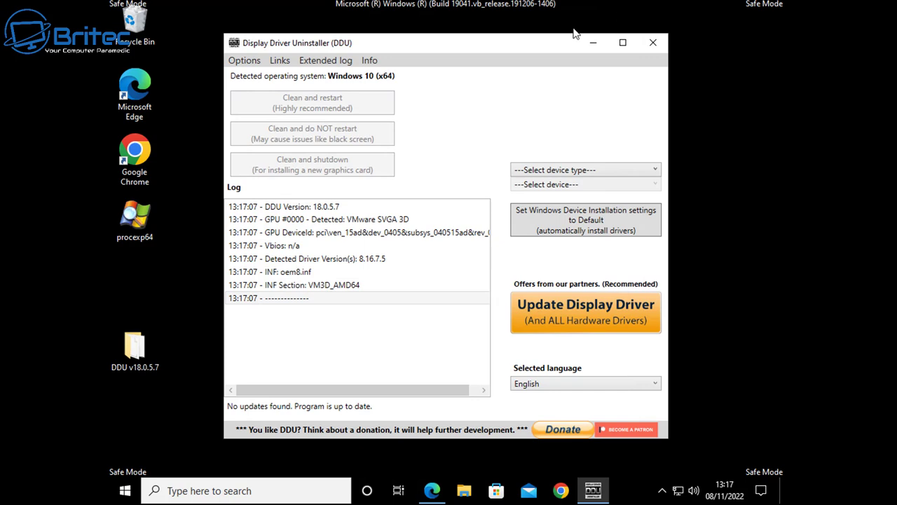
# Choose GPU as the device type and NVIDIA as the device whose drivers are cleaned.
pyautogui.click(652, 169)
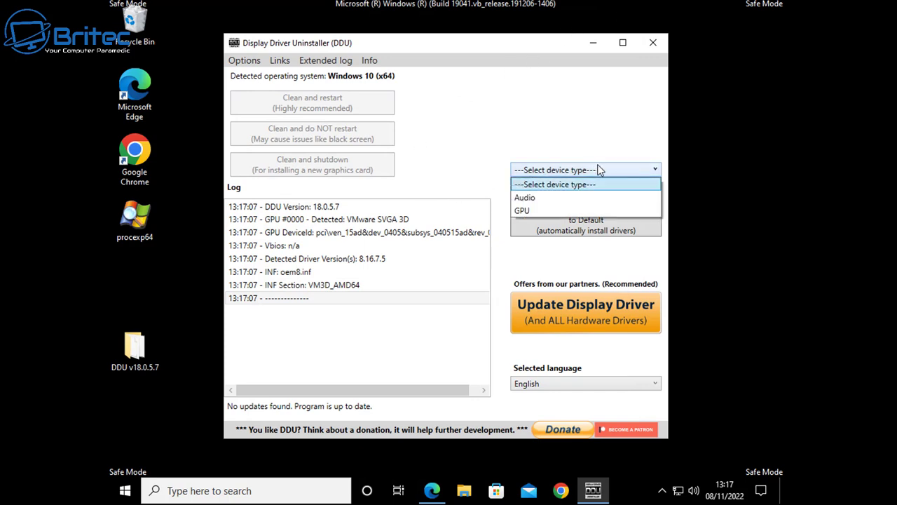
pyautogui.click(536, 212)
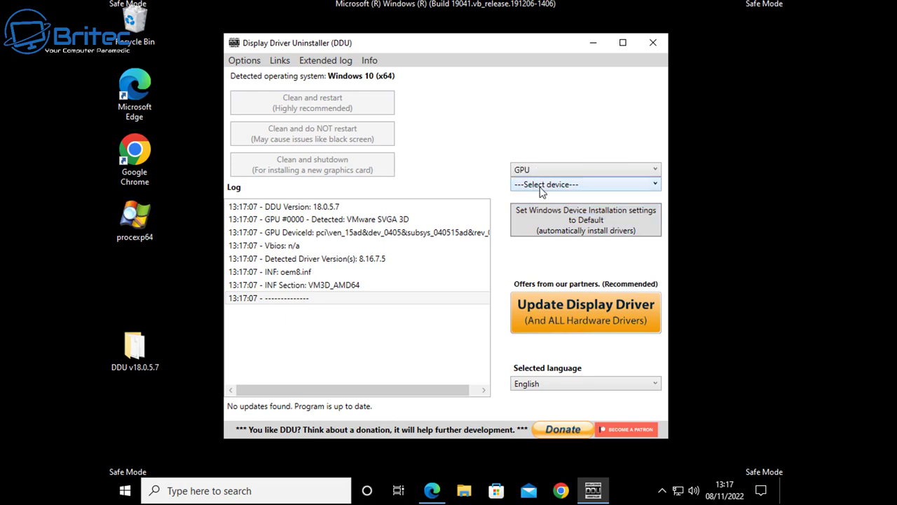
pyautogui.click(582, 184)
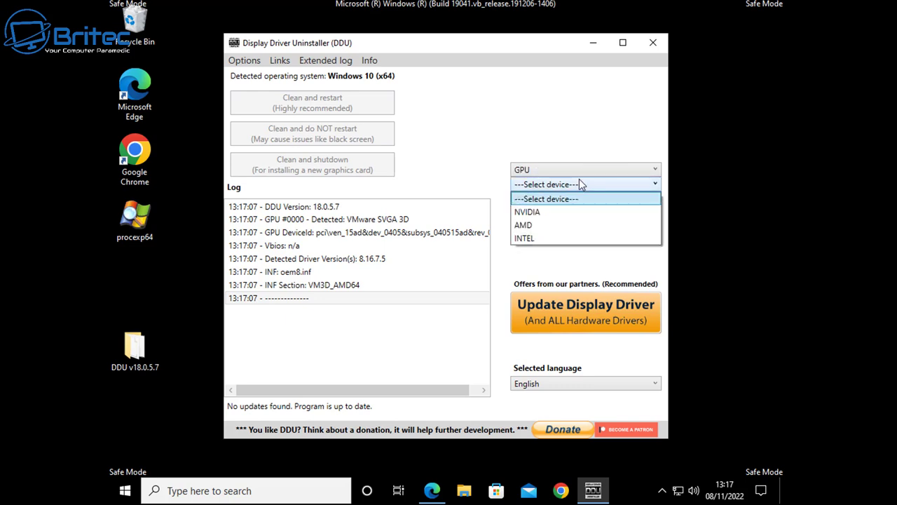
pyautogui.click(547, 216)
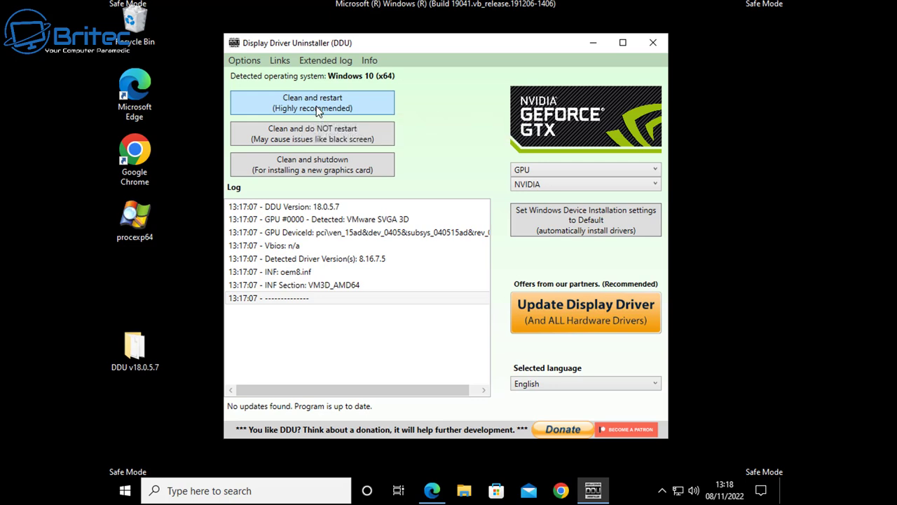
# Switch to Chrome, search Google for "nvidia drivers" while accepting all cookies, and open the NVIDIA Driver Downloads page.
pyautogui.click(559, 490)
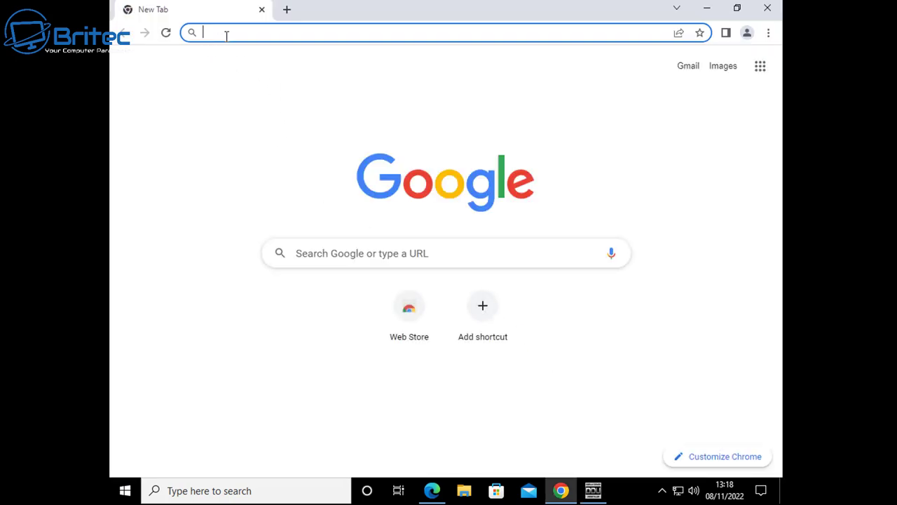
pyautogui.write('nvi')
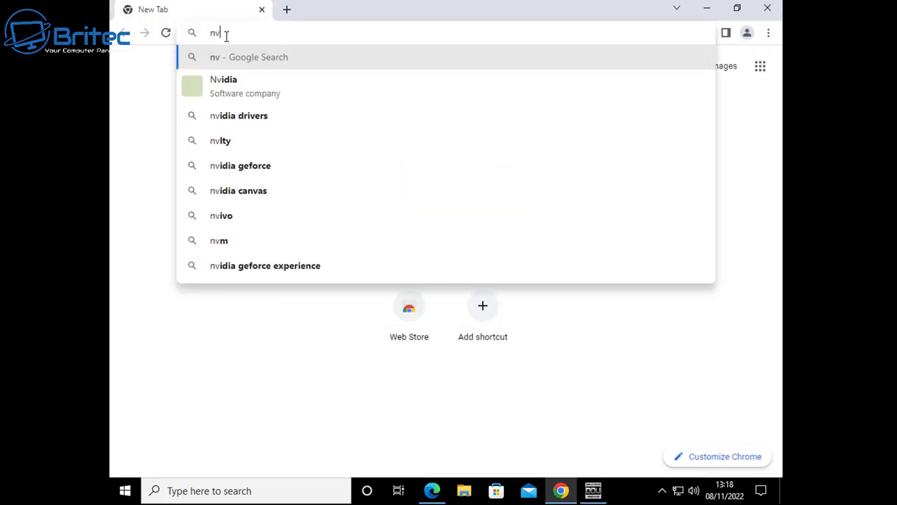
pyautogui.click(236, 124)
pyautogui.scroll(-3, 491, 315)
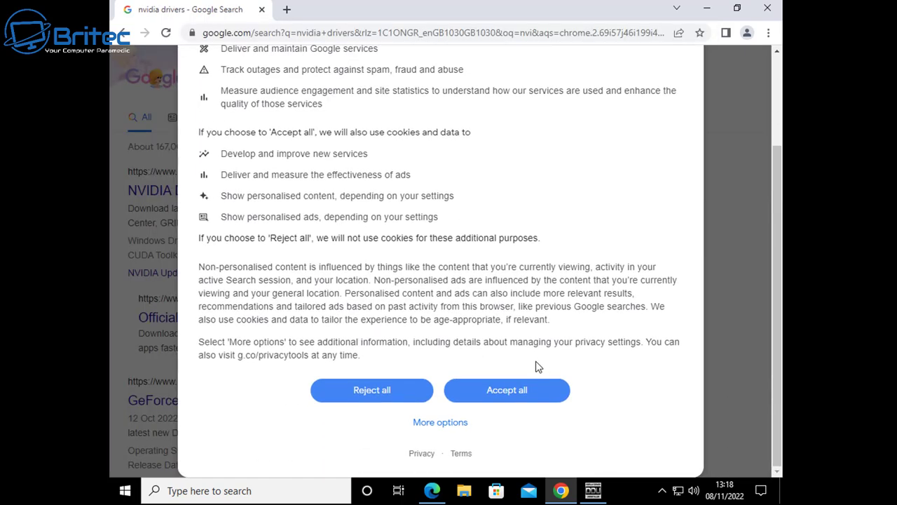
pyautogui.click(516, 400)
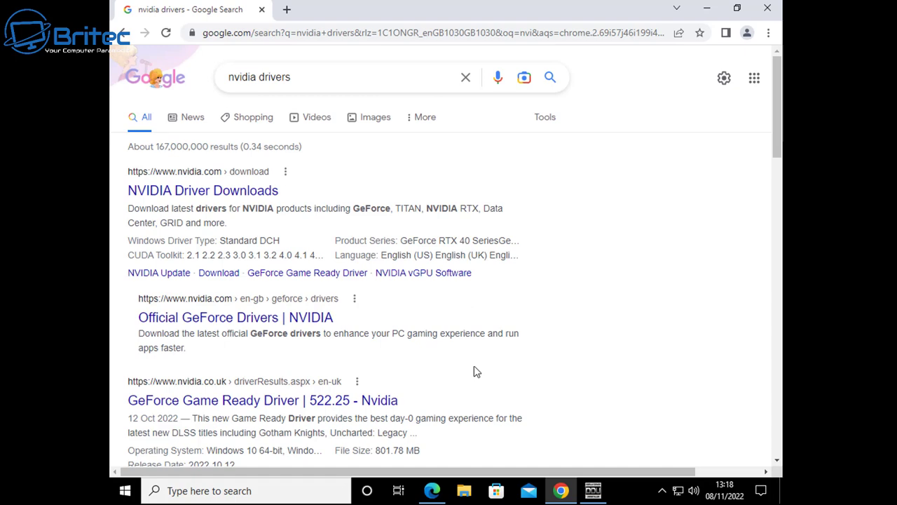
pyautogui.click(245, 197)
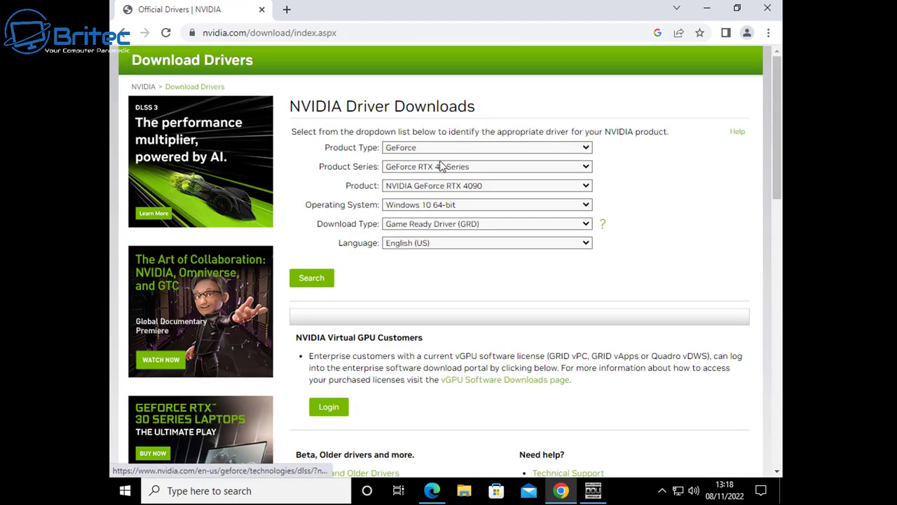
# Set the driver lookup to product type GeForce and series GeForce RTX 30 Series, and check its available products.
pyautogui.click(449, 148)
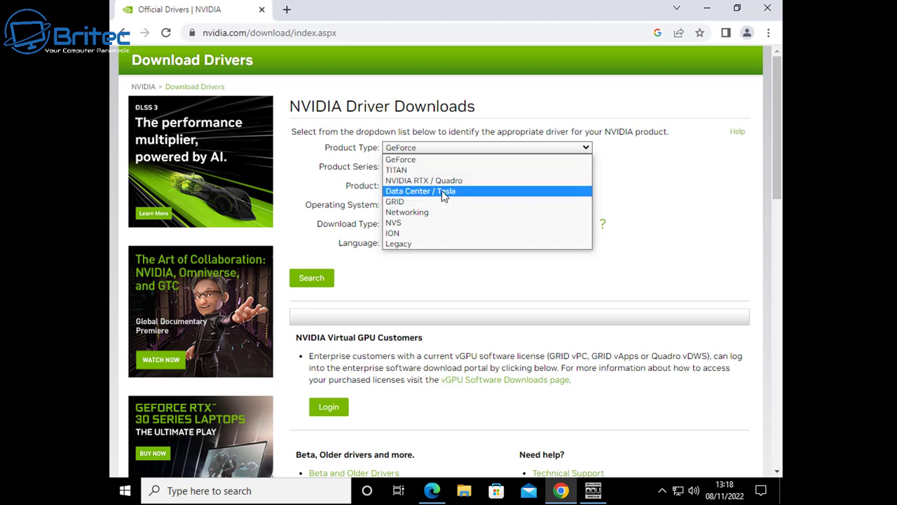
pyautogui.click(440, 159)
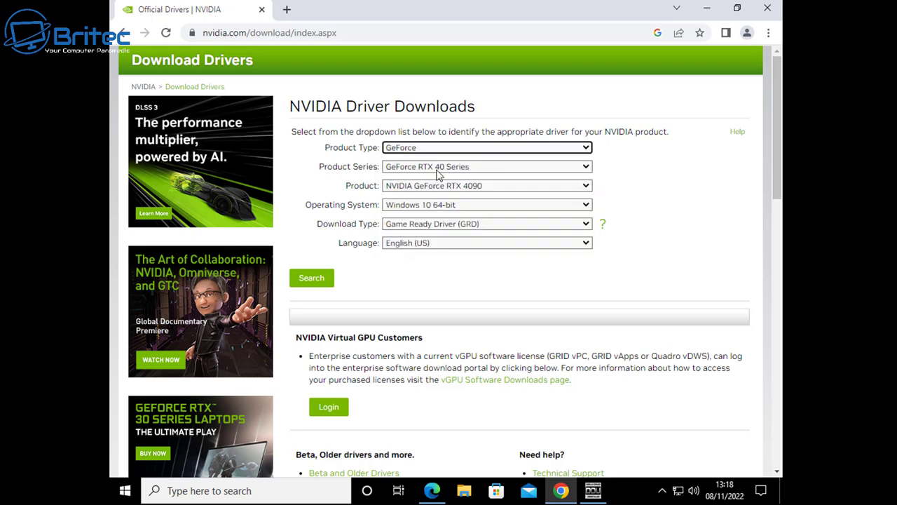
pyautogui.click(439, 169)
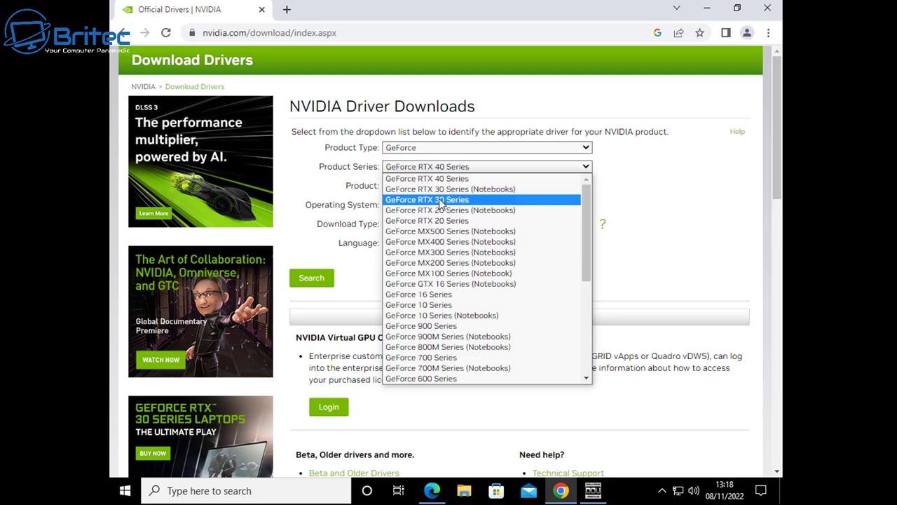
pyautogui.click(440, 200)
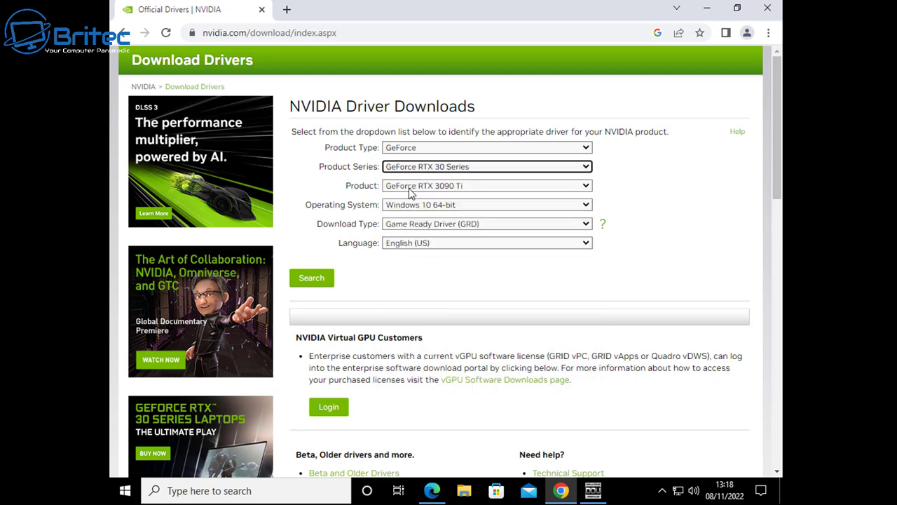
pyautogui.click(453, 188)
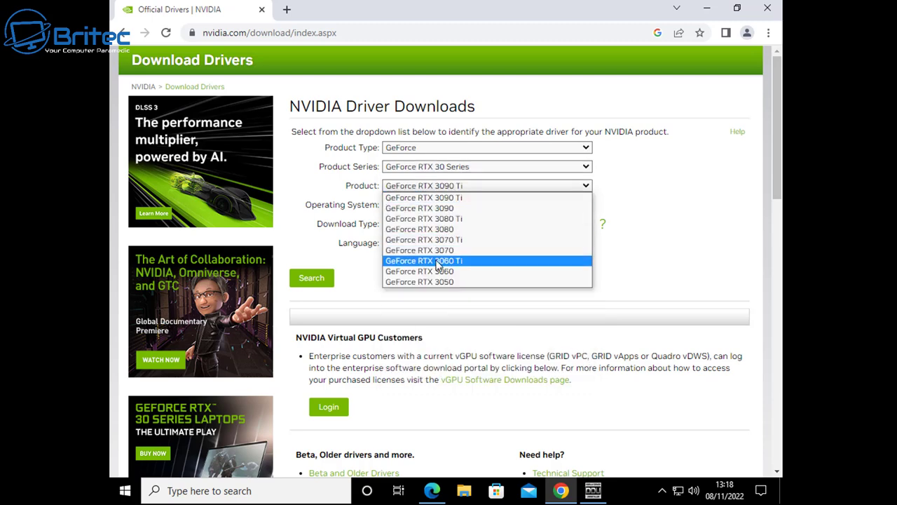
pyautogui.click(452, 165)
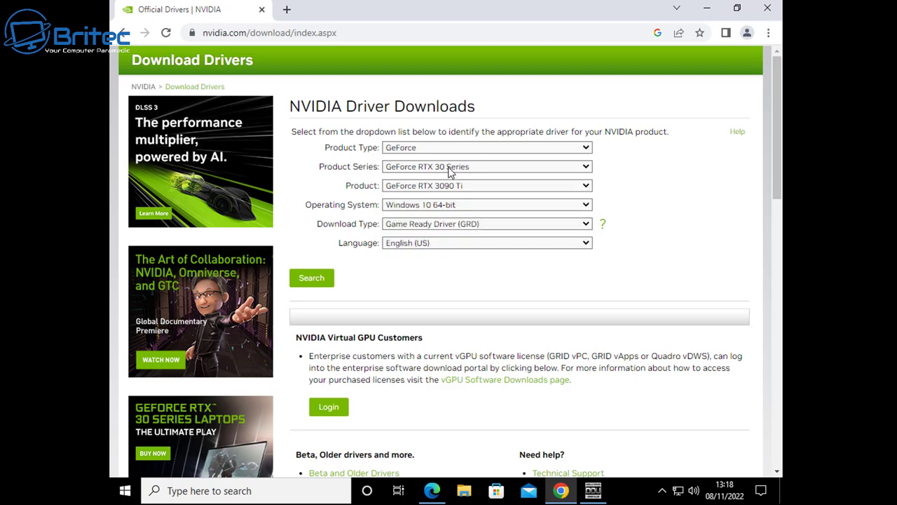
# Look up the Windows 10 64-bit Game Ready Driver for GeForce RTX 20 Series, product GeForce RTX 2070 SUPER, and open its download page.
pyautogui.click(454, 168)
pyautogui.click(457, 221)
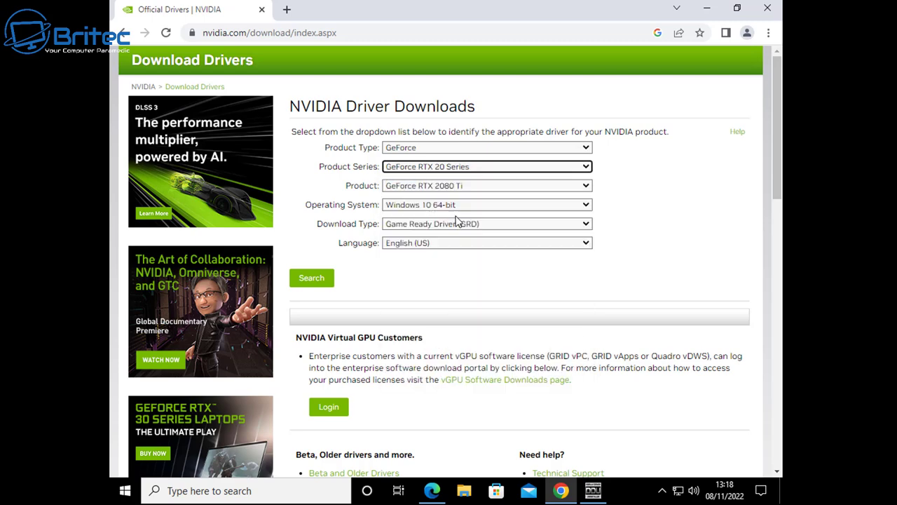
pyautogui.click(458, 185)
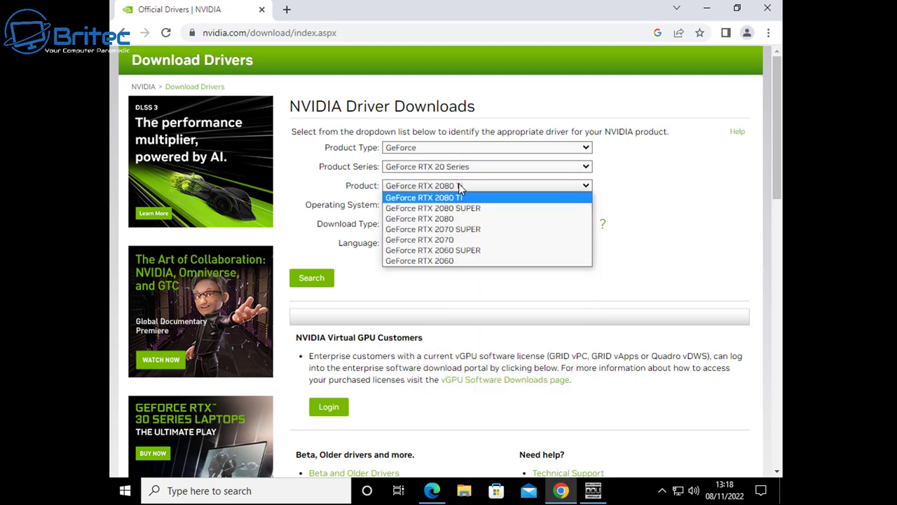
pyautogui.click(465, 229)
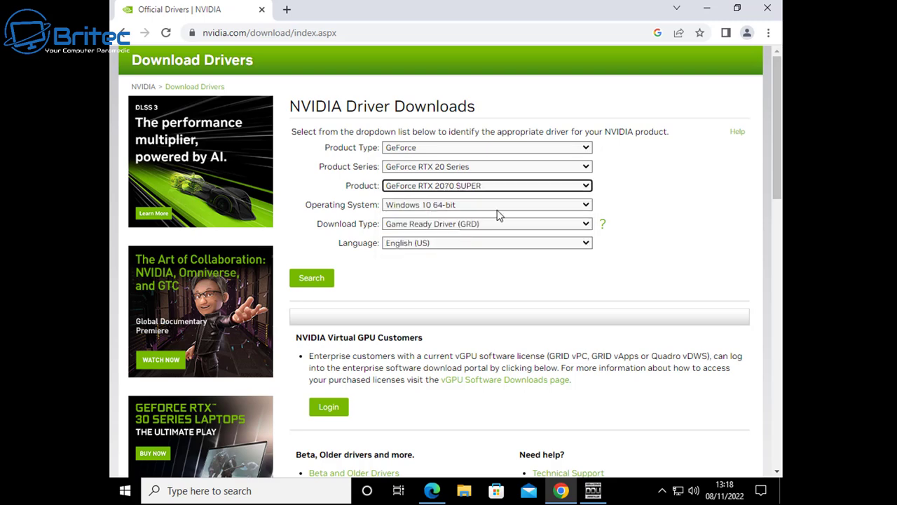
pyautogui.click(329, 275)
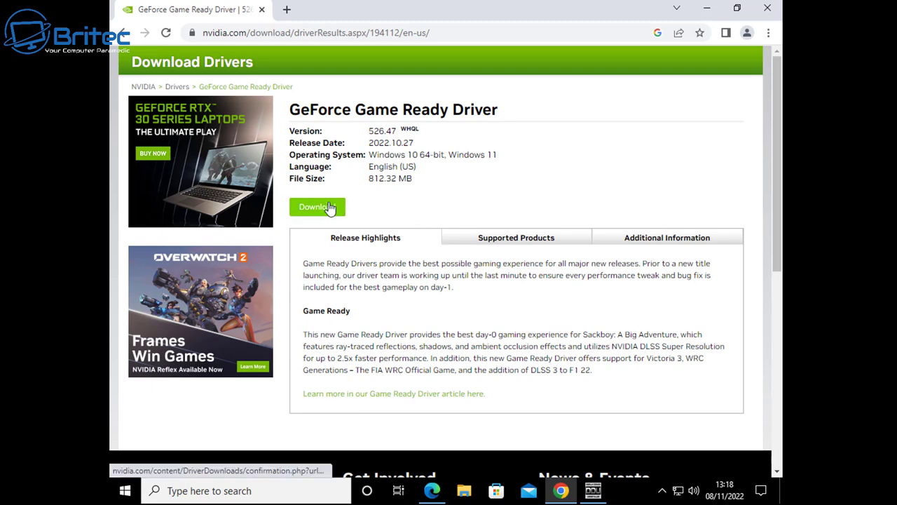
pyautogui.click(331, 208)
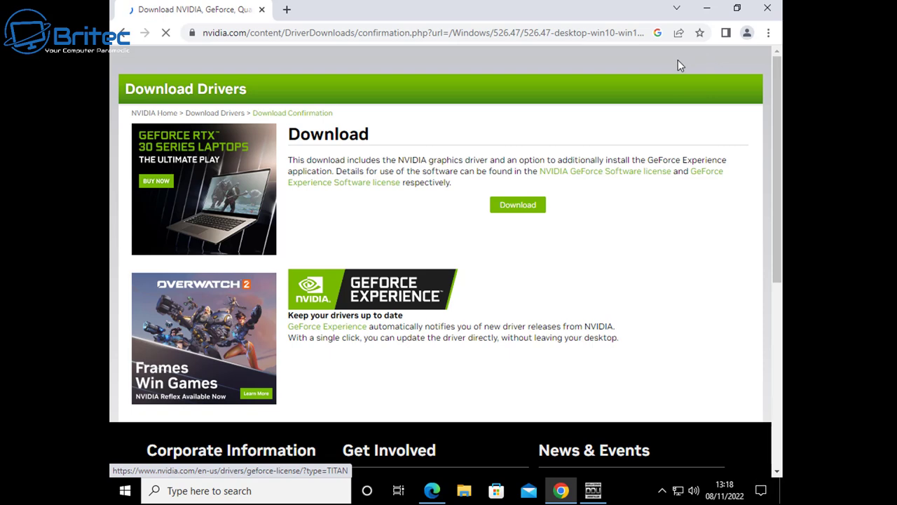
# Return to Display Driver Uninstaller and clean the NVIDIA GPU drivers with a restart.
pyautogui.click(708, 10)
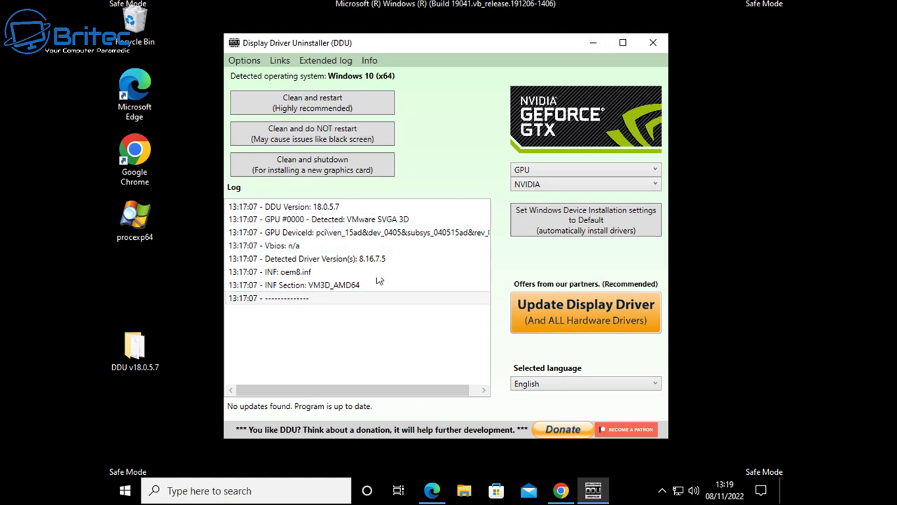
pyautogui.click(323, 102)
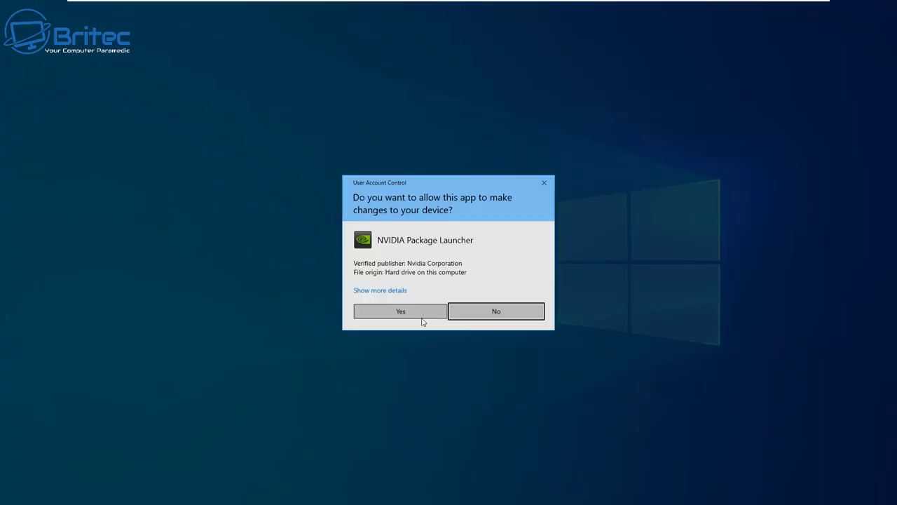
# Allow the NVIDIA Package Launcher to make changes and extract the 526.47 display driver files to the proposed folder.
pyautogui.click(419, 314)
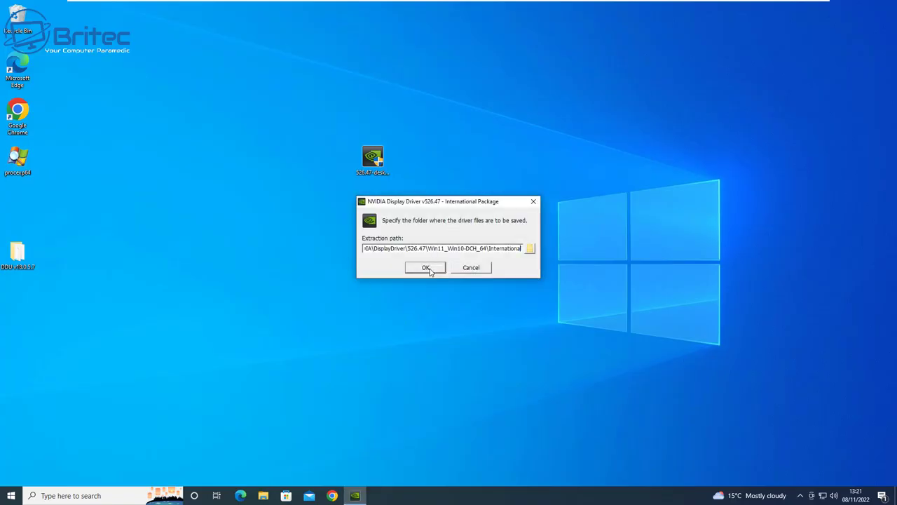
pyautogui.click(431, 270)
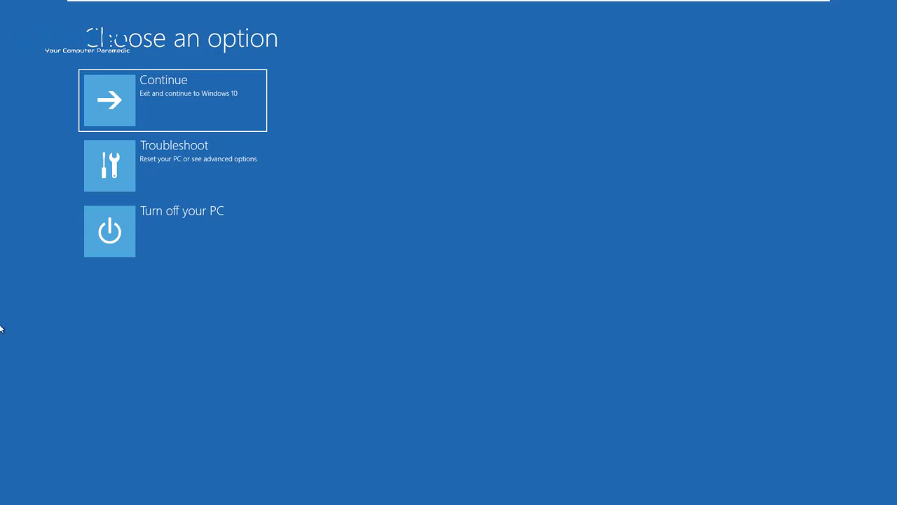
# Restart through the Start-up Settings in the advanced troubleshooting options and enable Safe Mode.
pyautogui.click(198, 171)
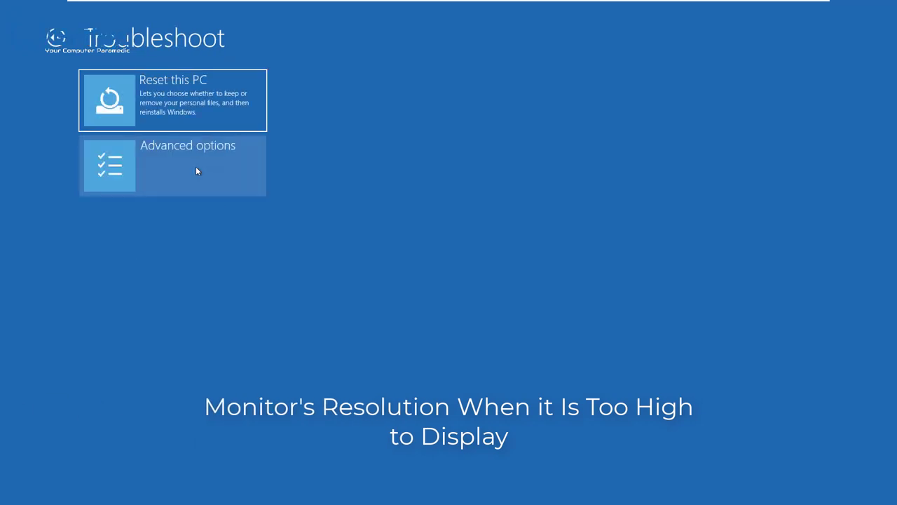
pyautogui.click(202, 175)
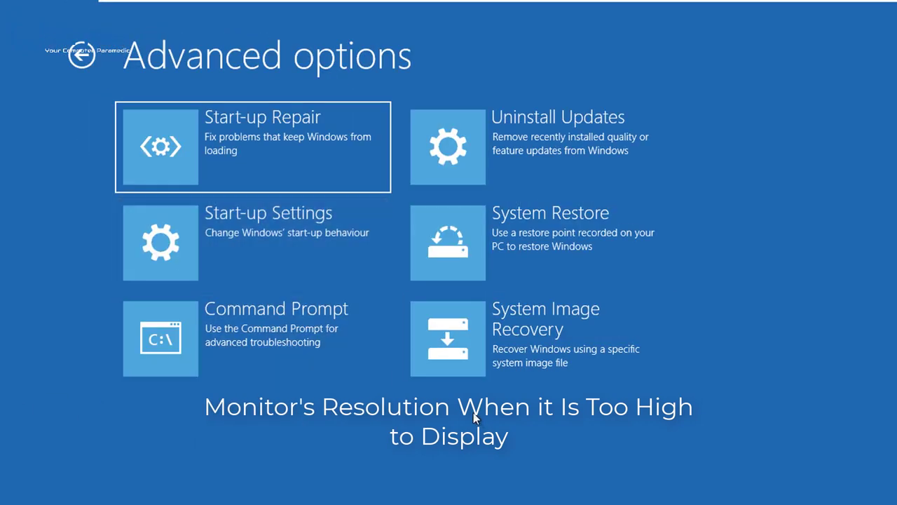
pyautogui.click(280, 235)
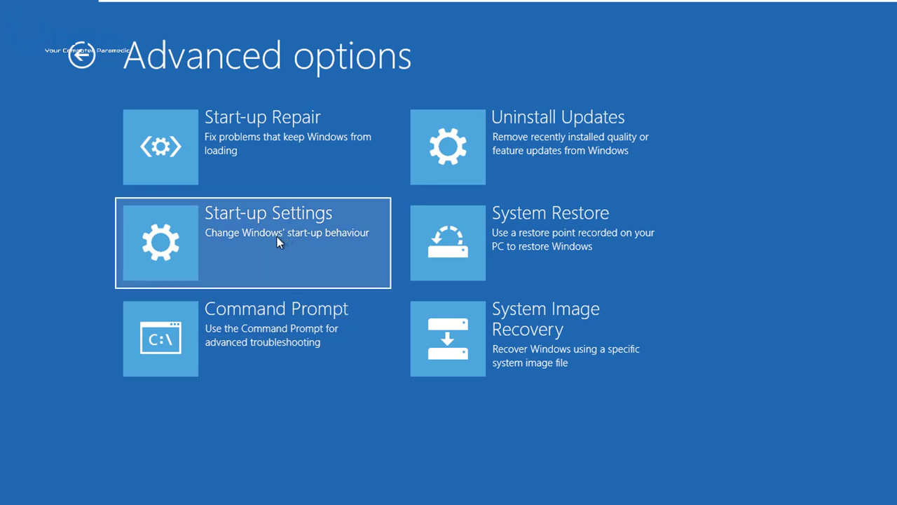
pyautogui.click(276, 237)
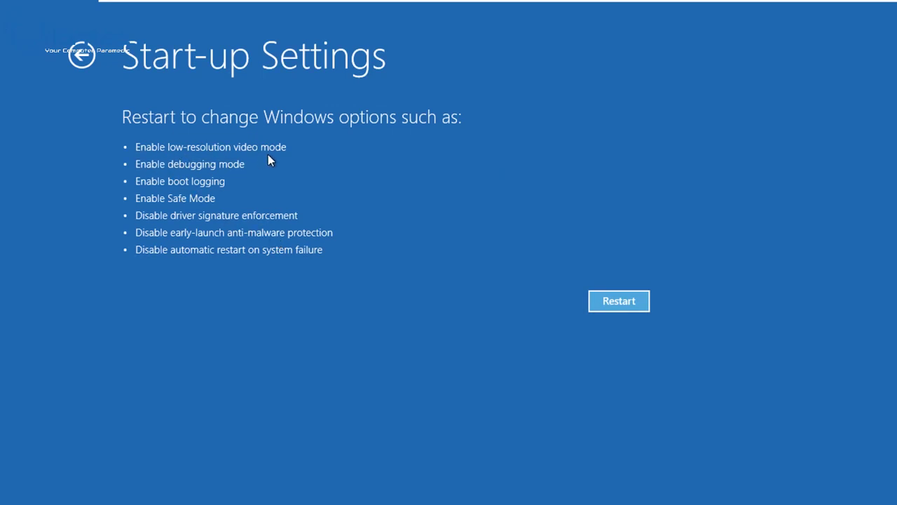
pyautogui.click(614, 304)
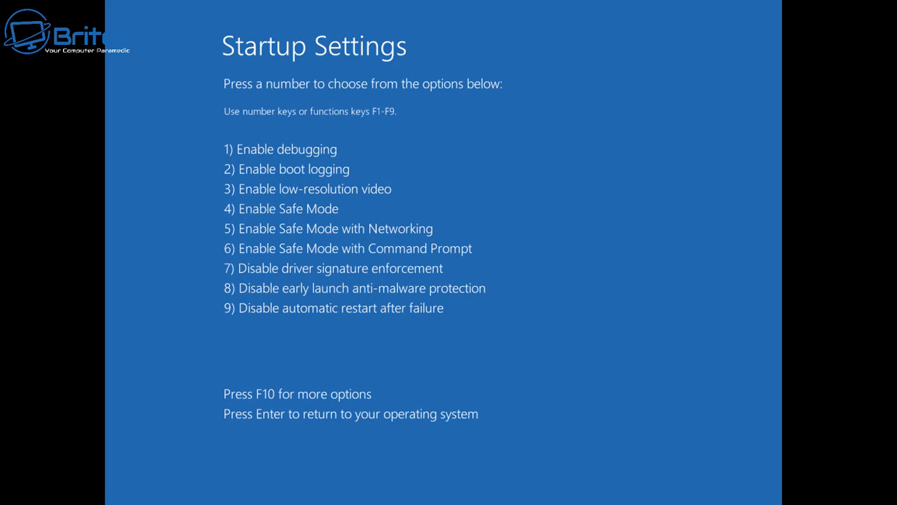
pyautogui.press('4')
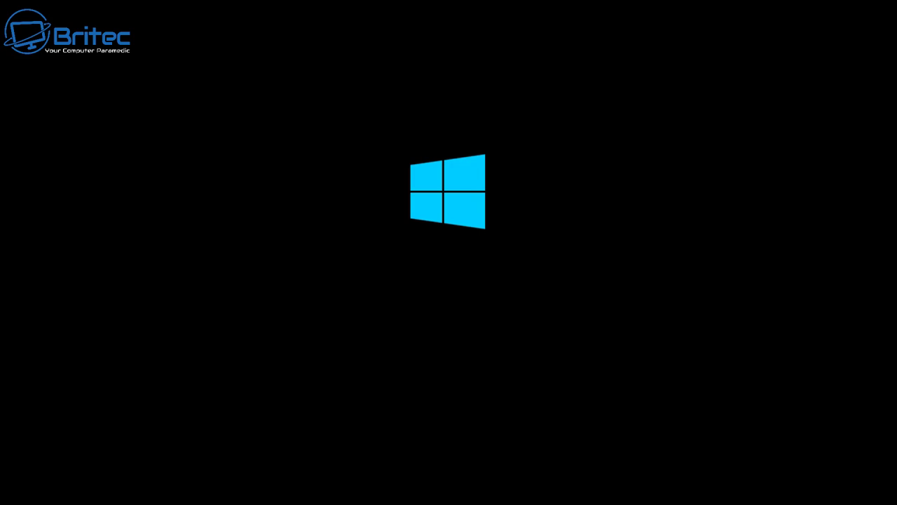
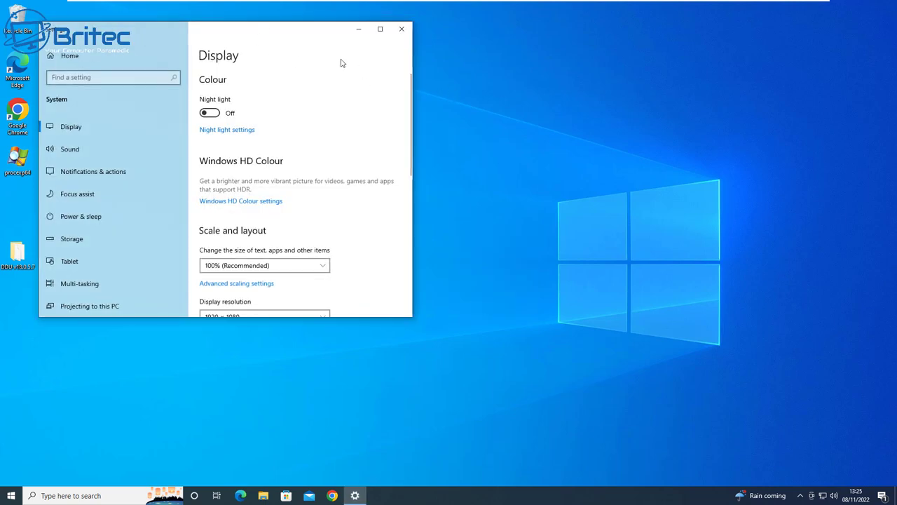
# Review the available resolutions in the display settings without changing the selection, and close the Settings window.
pyautogui.moveTo(256, 28); pyautogui.dragTo(433, 85)
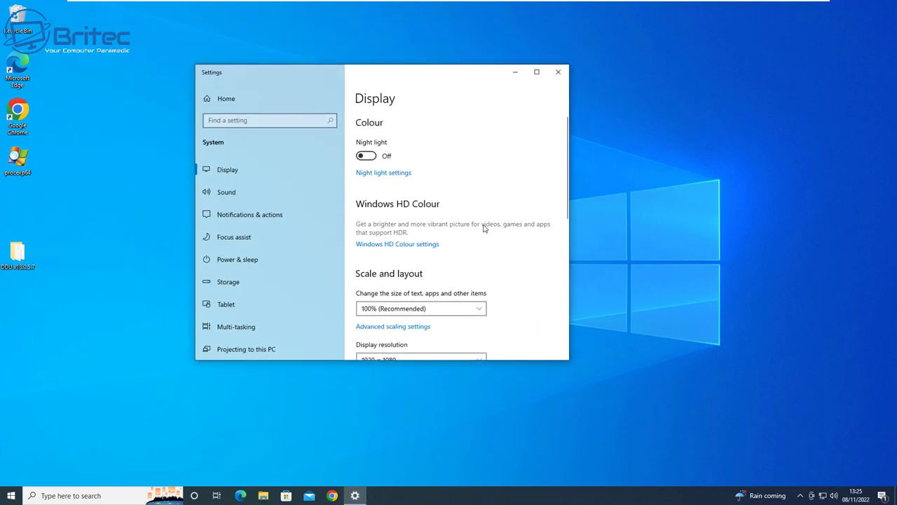
pyautogui.scroll(-5, 484, 229)
pyautogui.click(466, 185)
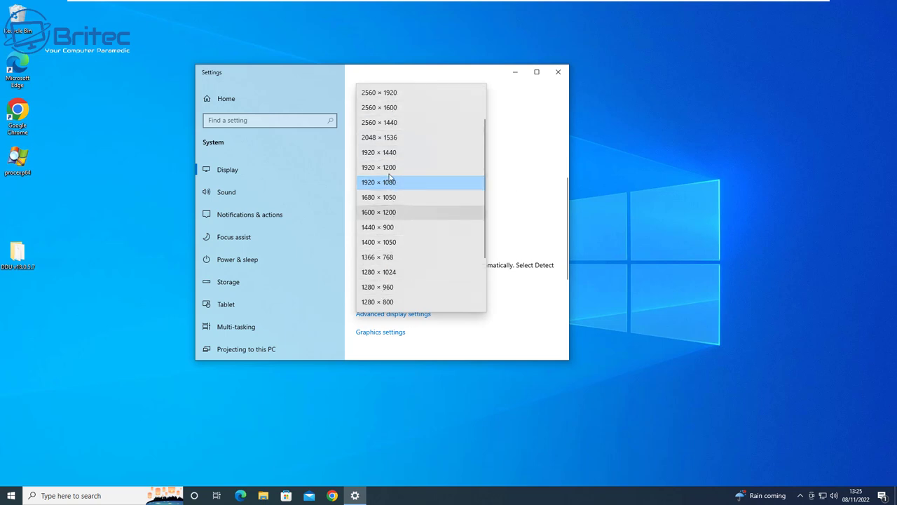
pyautogui.click(516, 129)
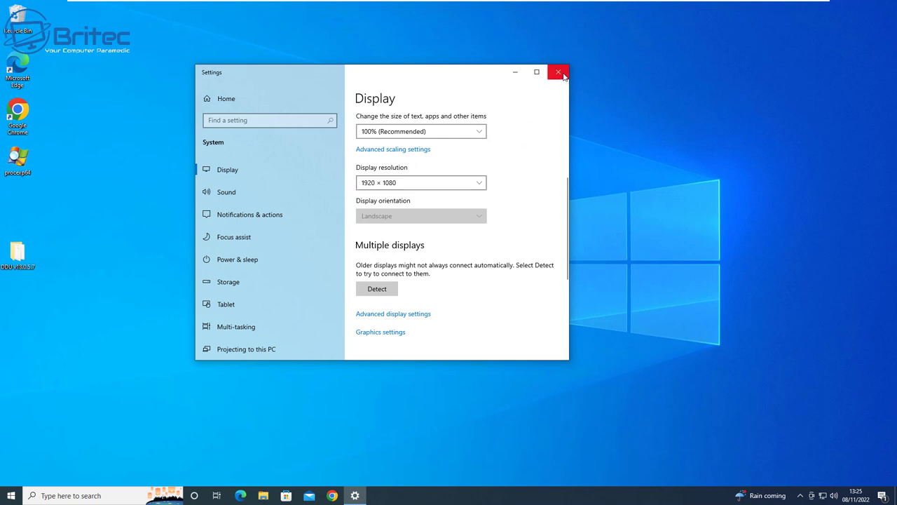
pyautogui.click(455, 184)
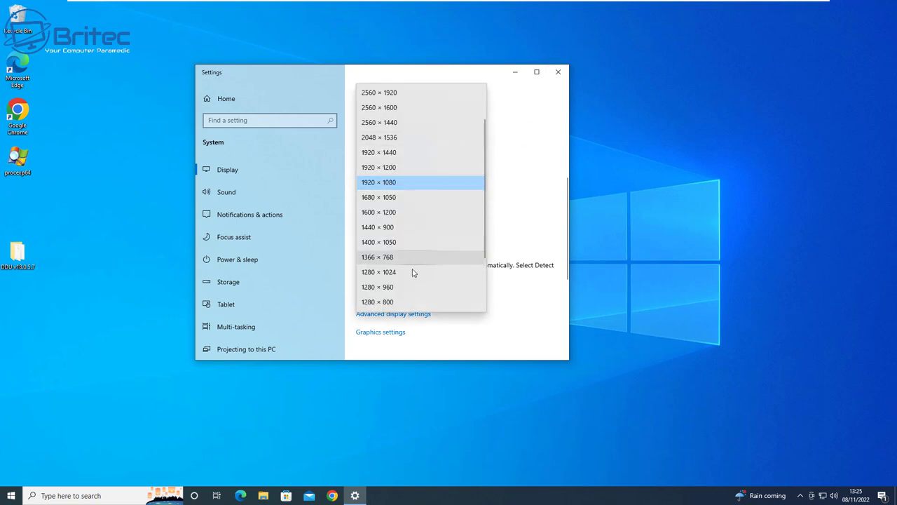
pyautogui.scroll(-3, 413, 273)
pyautogui.scroll(5, 415, 266)
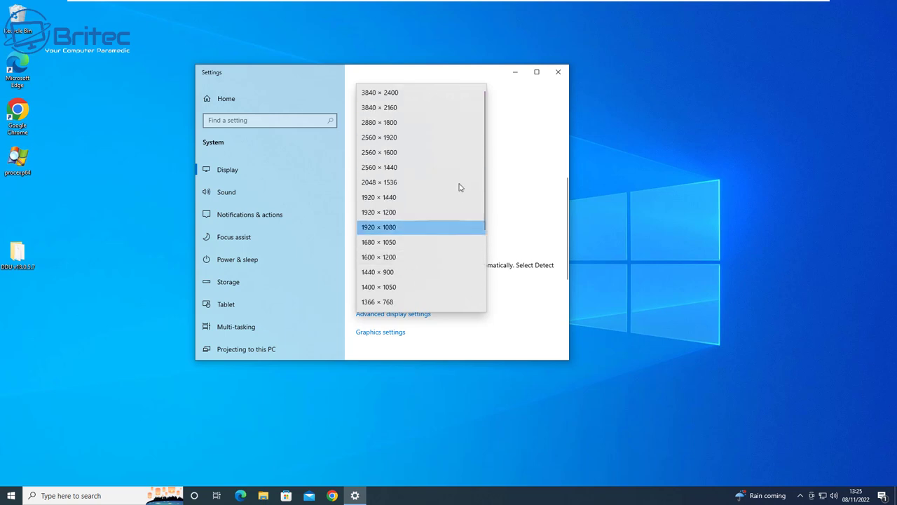
pyautogui.click(527, 164)
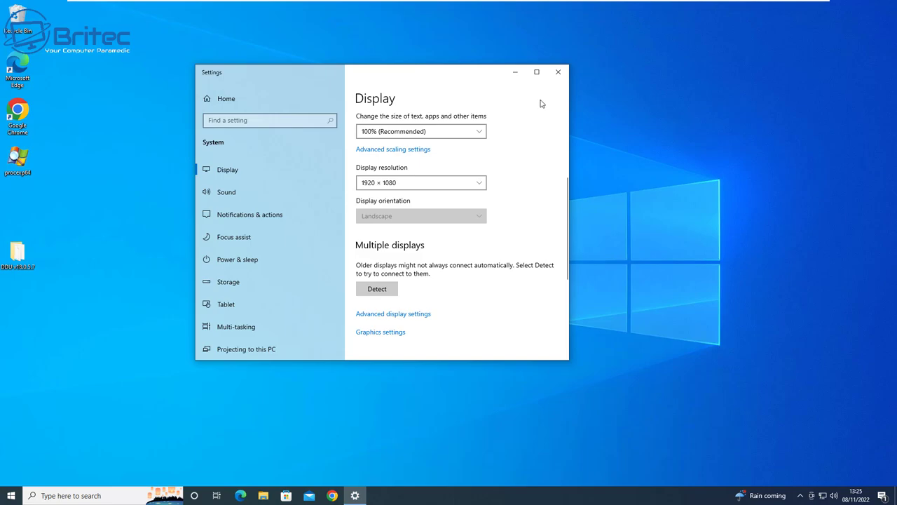
pyautogui.click(558, 72)
# Open Task Manager from the Windows security screen, expand it to the detailed view, and show its list of services.
pyautogui.hotkey('ctrl', 'alt', 'Delete')
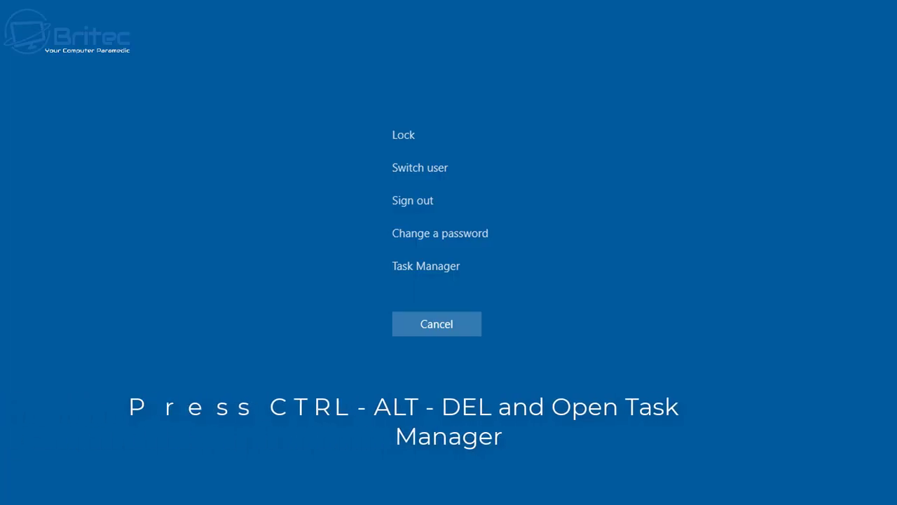
pyautogui.click(425, 266)
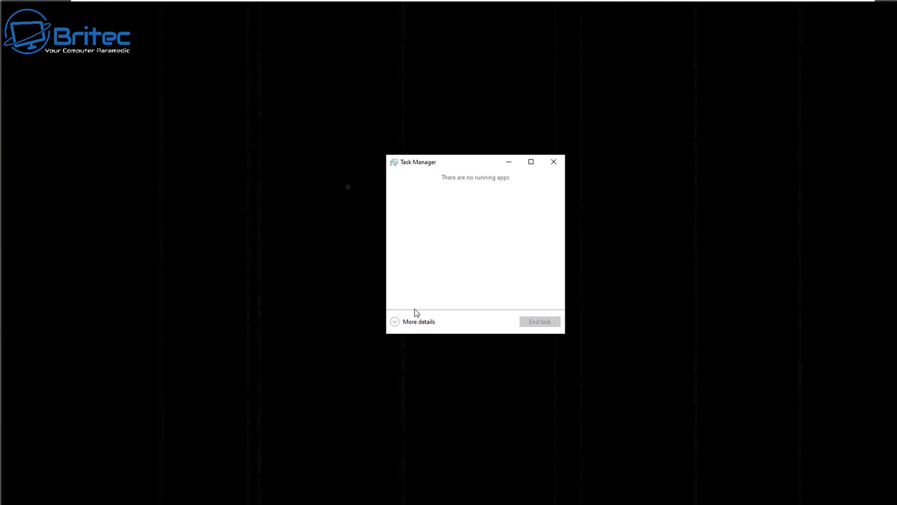
pyautogui.click(394, 321)
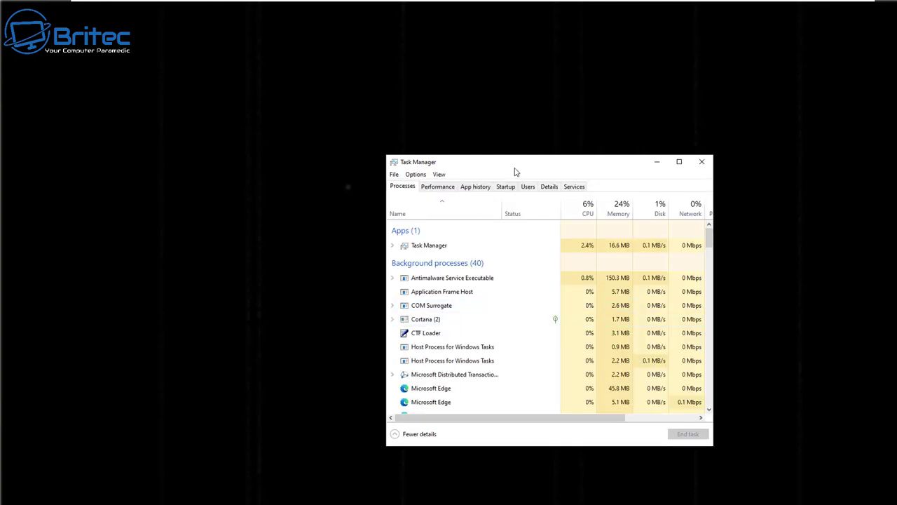
pyautogui.moveTo(514, 168); pyautogui.dragTo(454, 107)
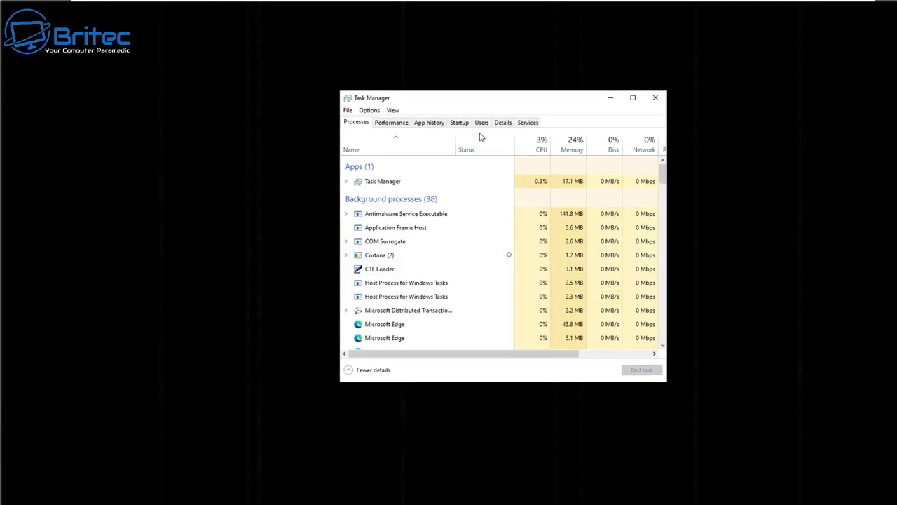
pyautogui.click(528, 122)
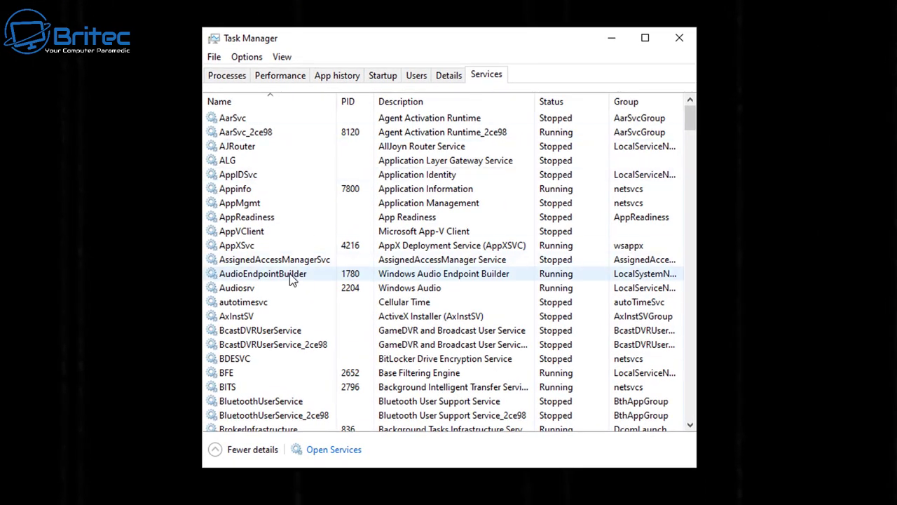
# Check the actions available for the AudioEndpointBuilder service, and look over the running processes and the services list.
pyautogui.rightClick(257, 277)
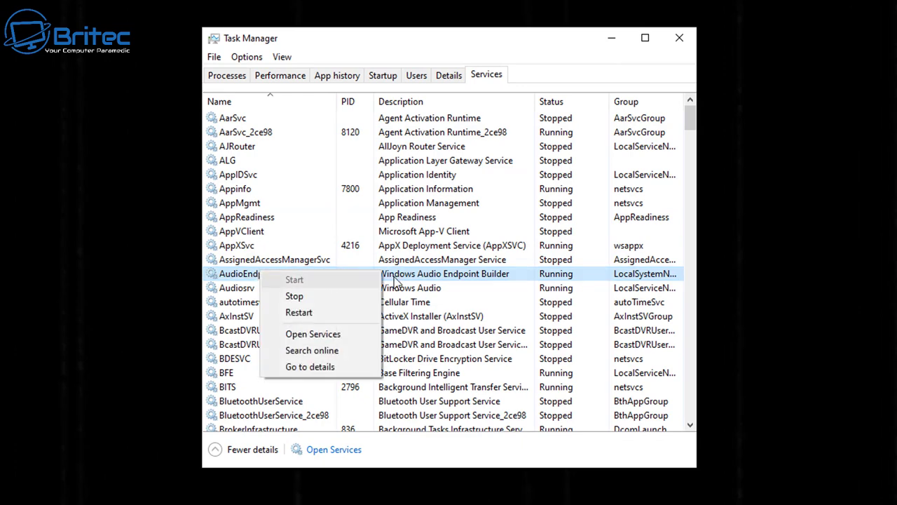
pyautogui.click(427, 273)
pyautogui.click(221, 76)
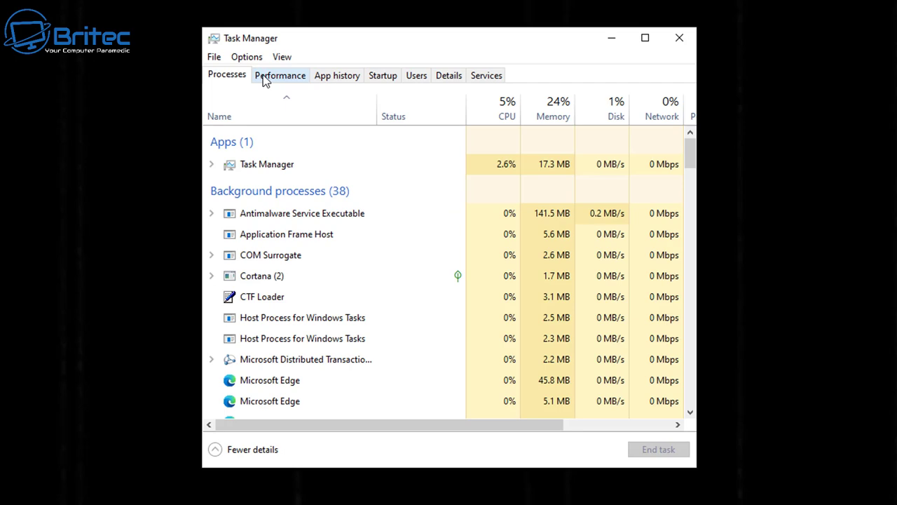
pyautogui.click(485, 77)
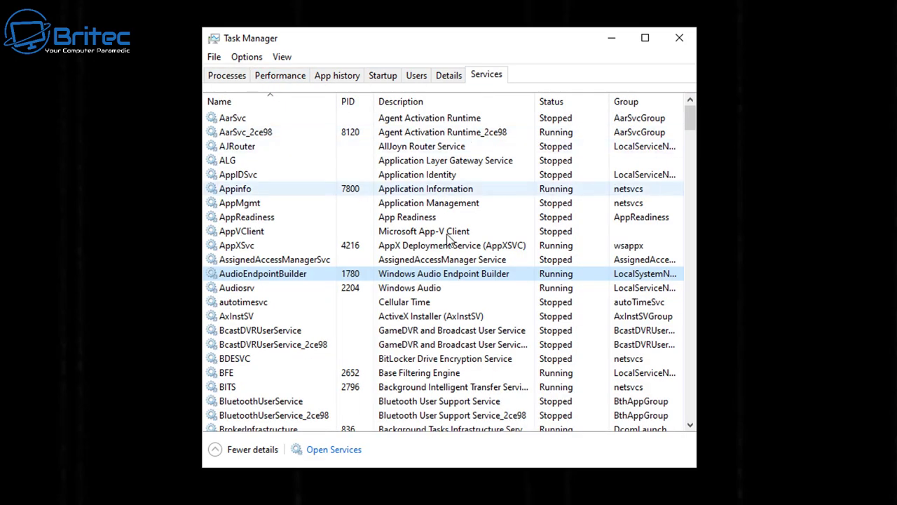
pyautogui.scroll(-2, 505, 288)
pyautogui.scroll(2, 489, 288)
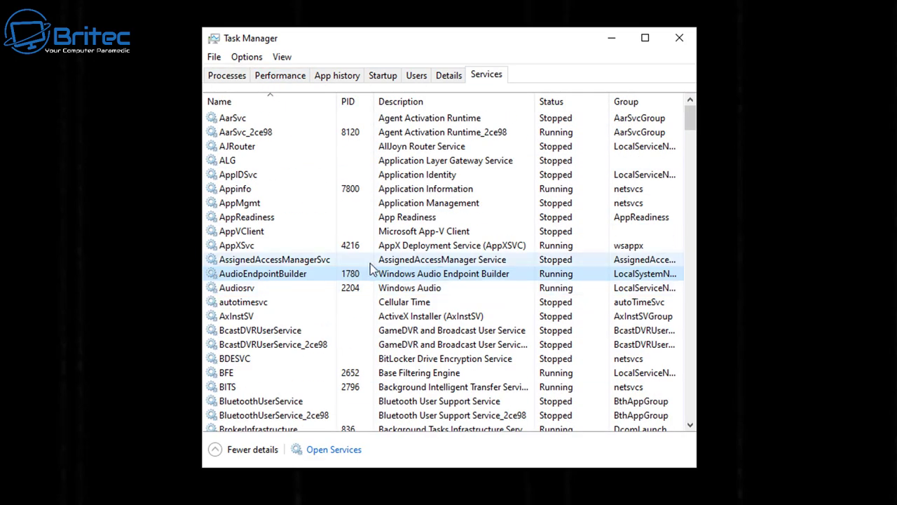
# Open the Services console from the AppReadiness service in Task Manager, and reposition its window.
pyautogui.click(258, 218)
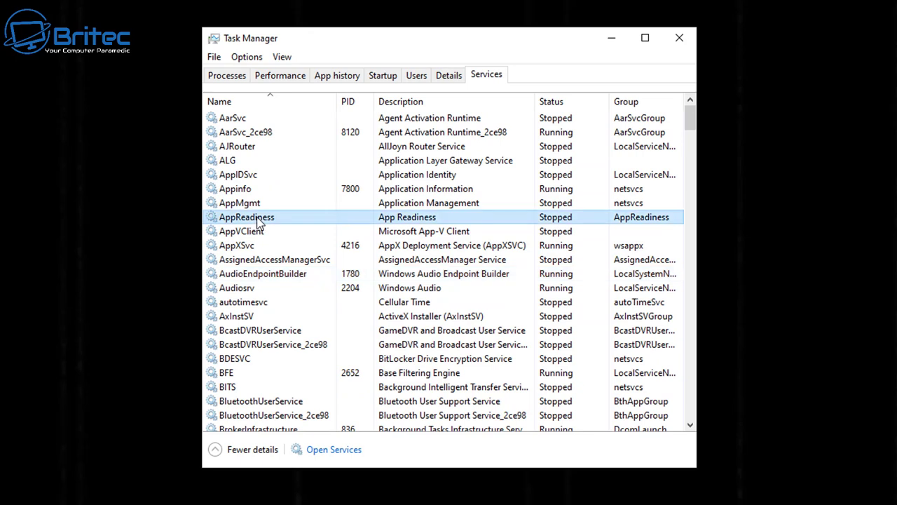
pyautogui.rightClick(258, 220)
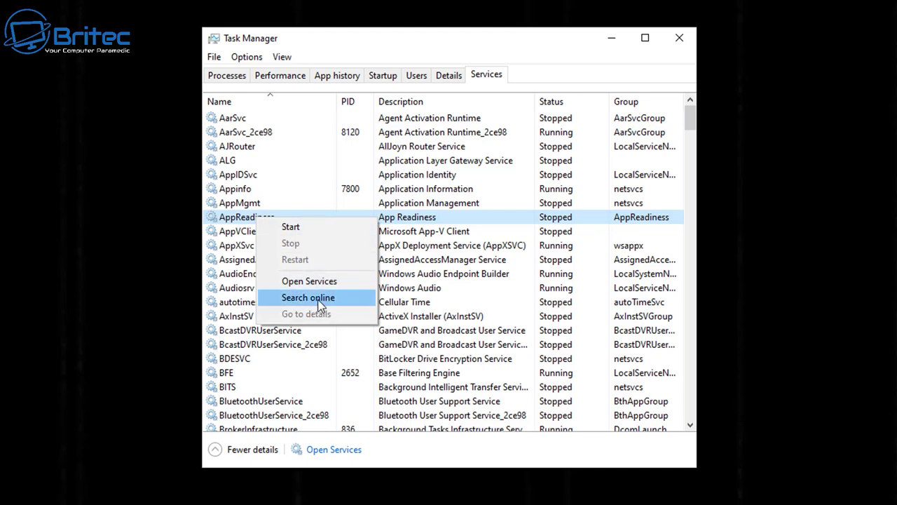
pyautogui.click(324, 285)
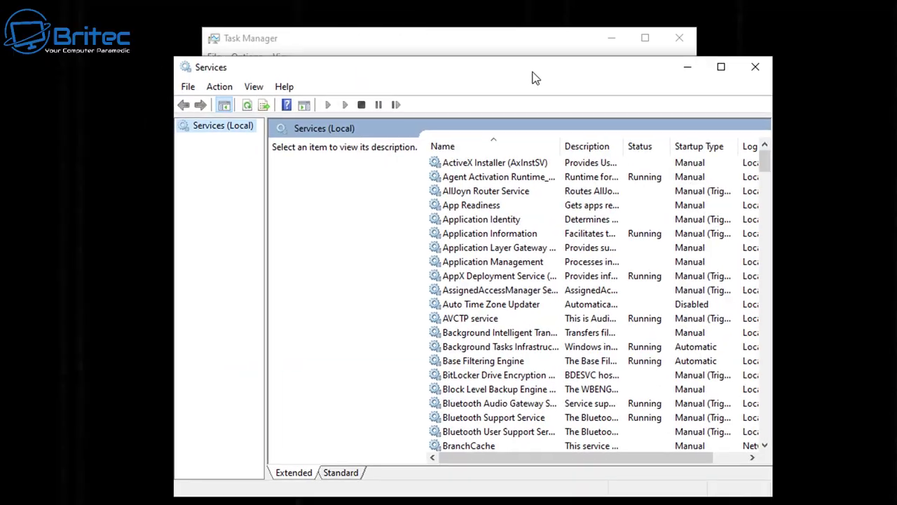
pyautogui.moveTo(532, 76); pyautogui.dragTo(465, 49)
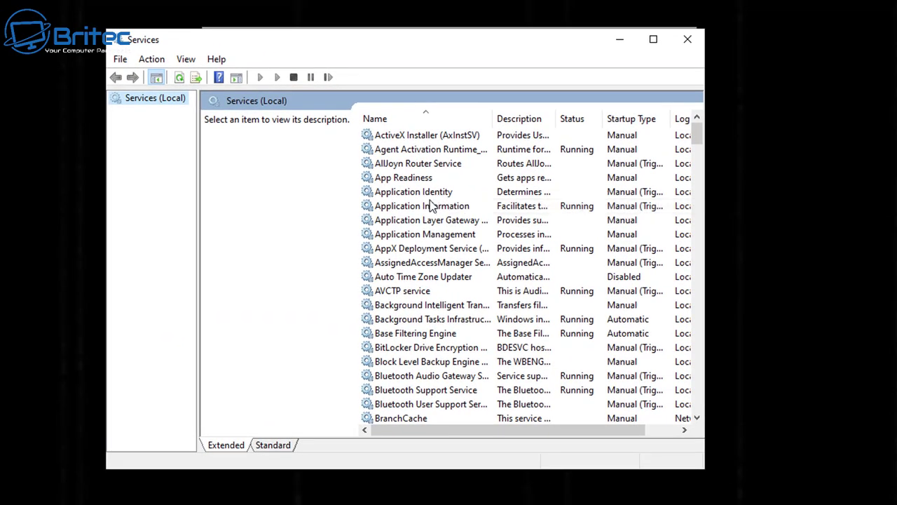
# Set the App Readiness service's startup type to Disabled, apply the change, and close the Services console.
pyautogui.click(418, 179)
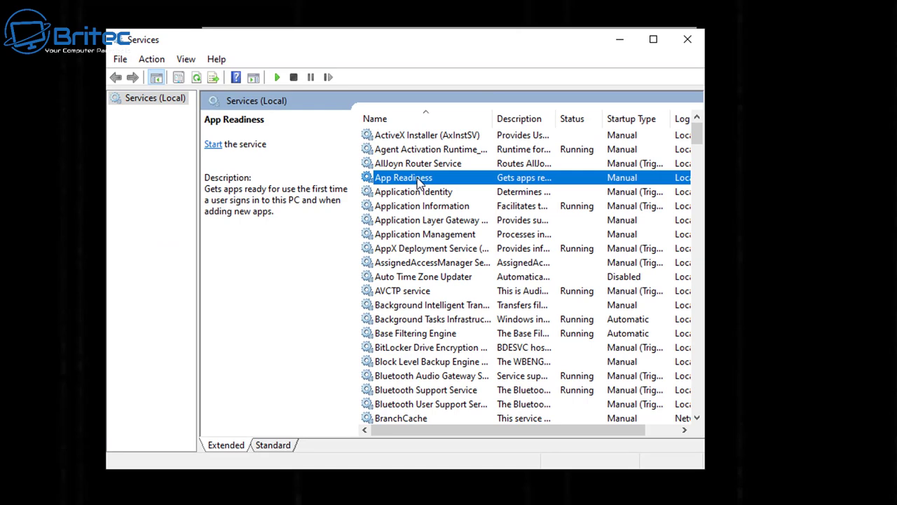
pyautogui.rightClick(417, 178)
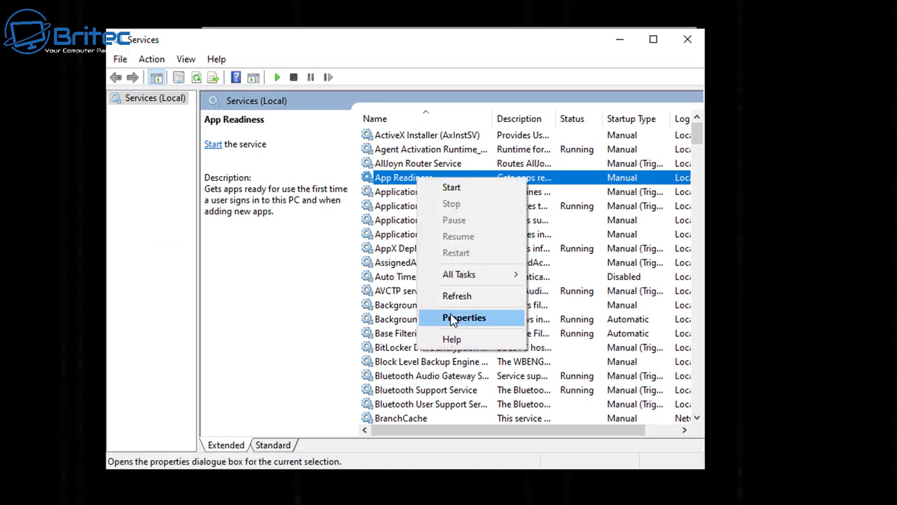
pyautogui.click(452, 320)
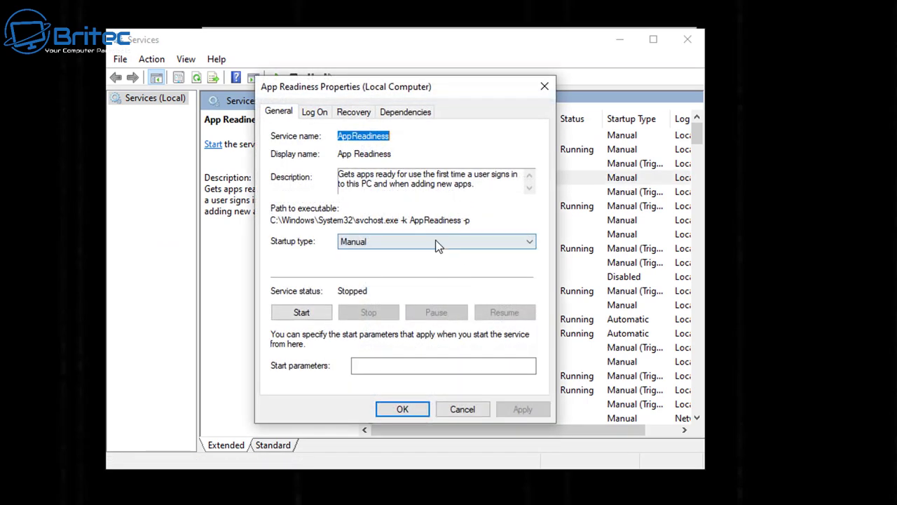
pyautogui.click(436, 244)
pyautogui.click(386, 284)
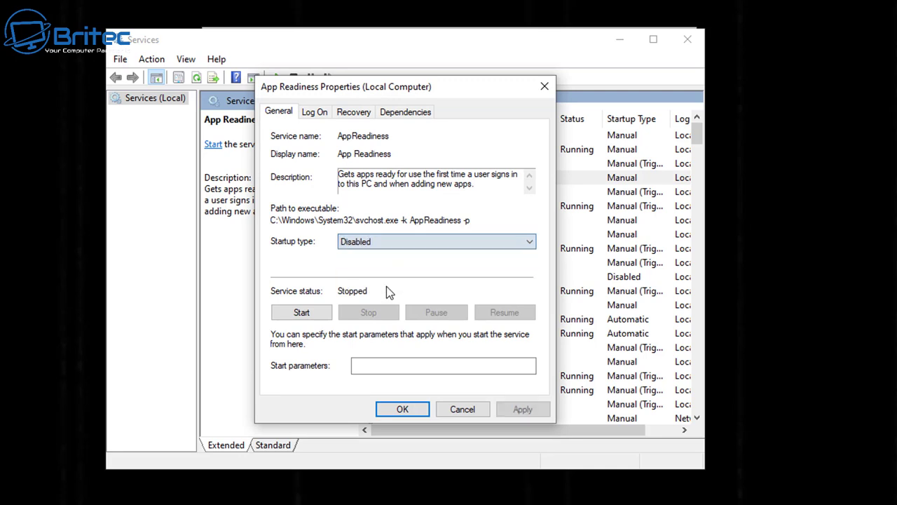
pyautogui.click(514, 411)
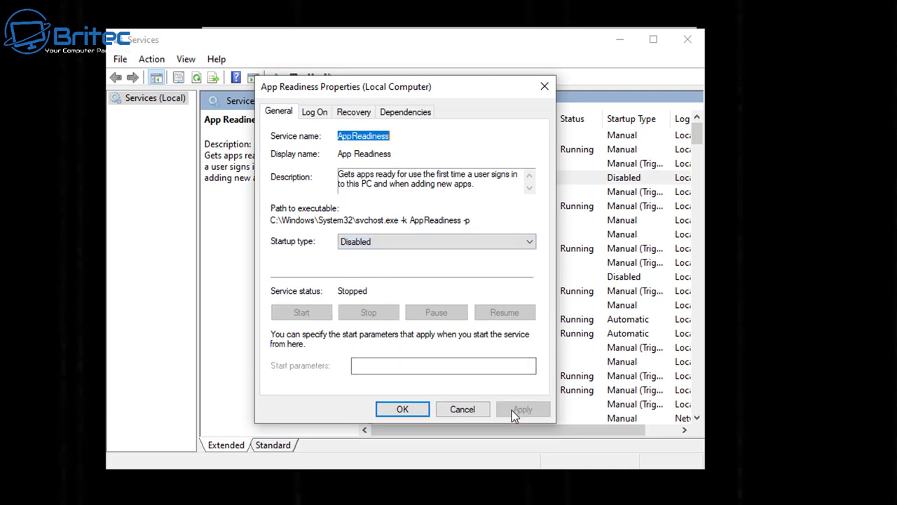
pyautogui.click(394, 415)
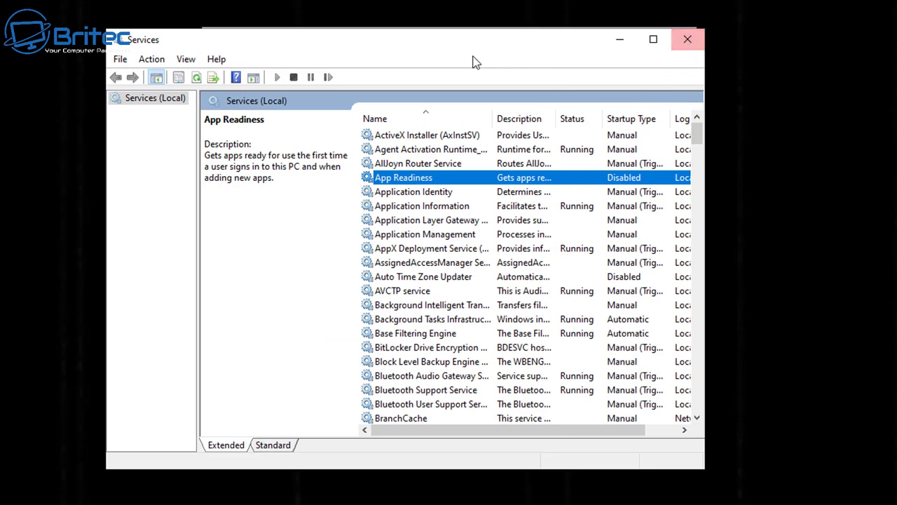
pyautogui.click(686, 42)
# Run regedit.exe as a new task from Task Manager and allow Registry Editor to make changes to the device.
pyautogui.click(214, 57)
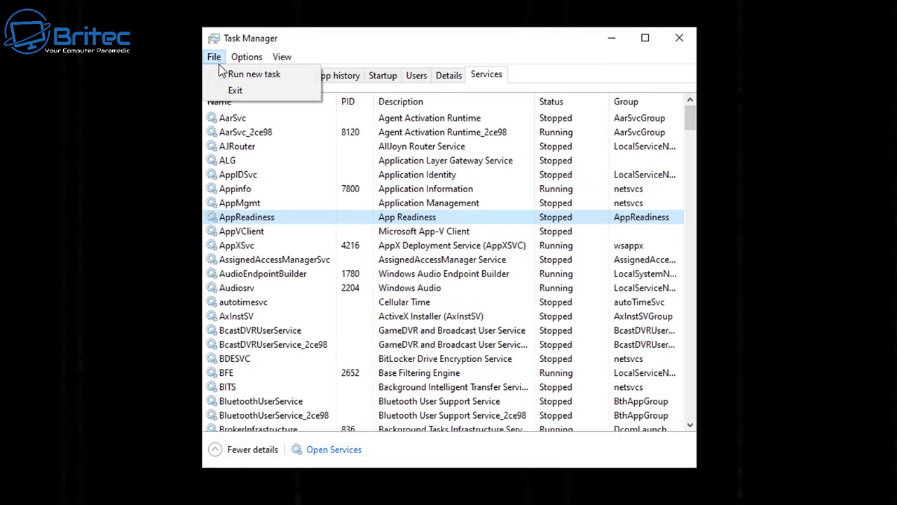
pyautogui.click(242, 74)
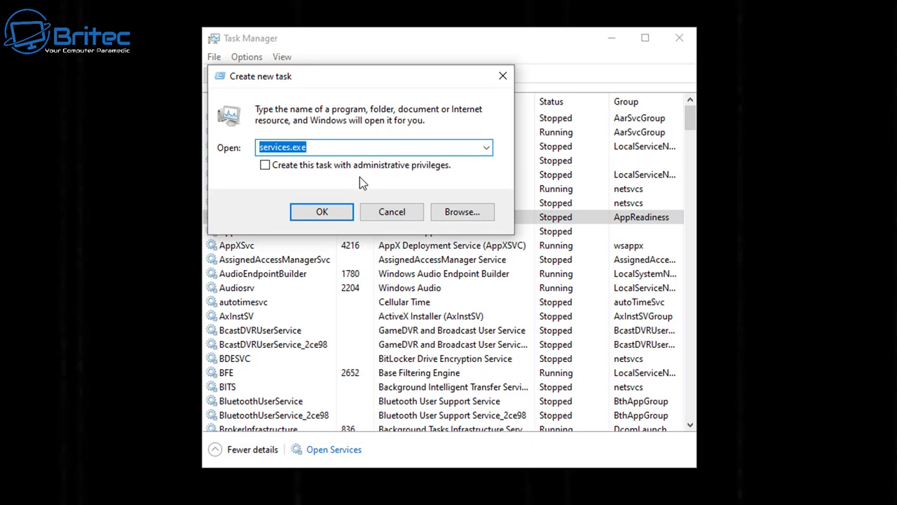
pyautogui.write('regedit')
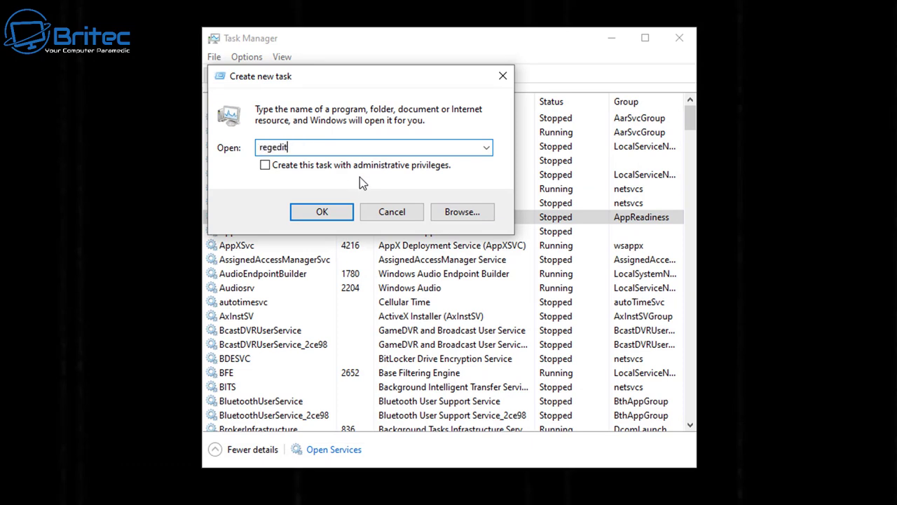
pyautogui.write('.exe')
pyautogui.press('Return')
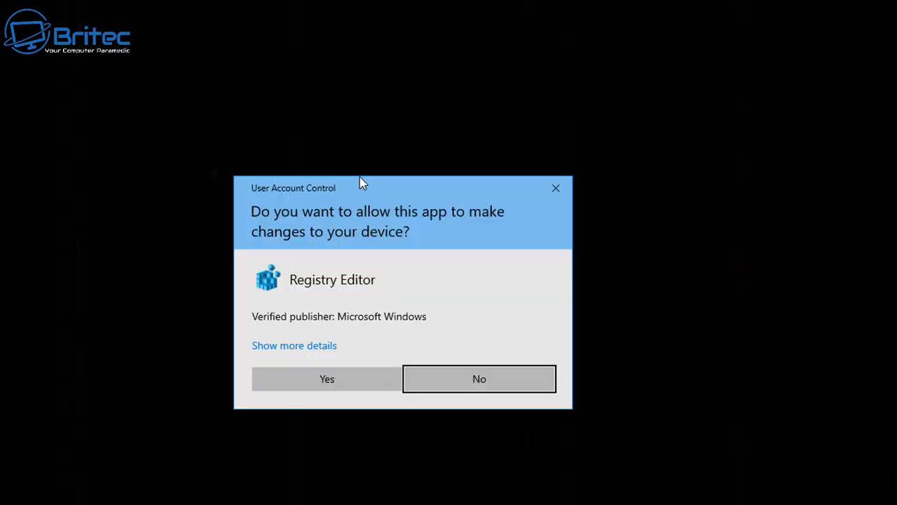
pyautogui.click(334, 389)
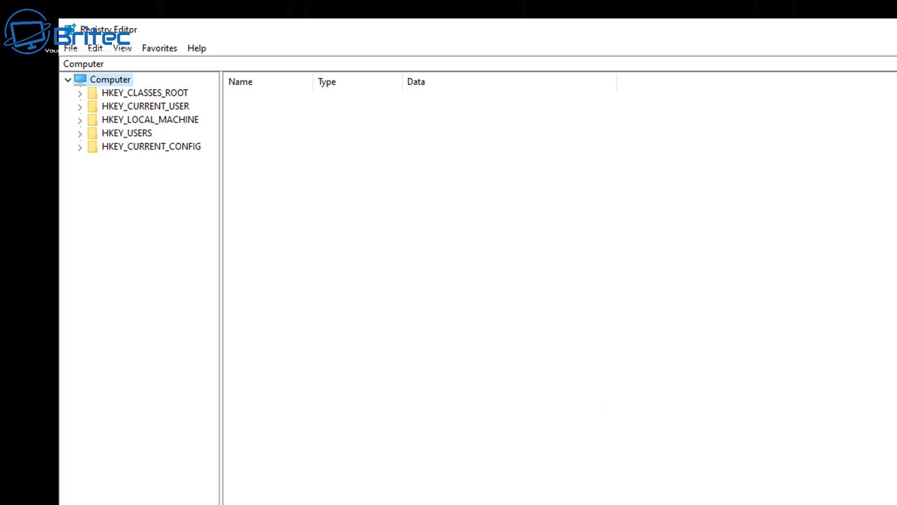
# Expand the registry tree to HKEY_LOCAL_MACHINE\SOFTWARE\Microsoft.
pyautogui.click(149, 120)
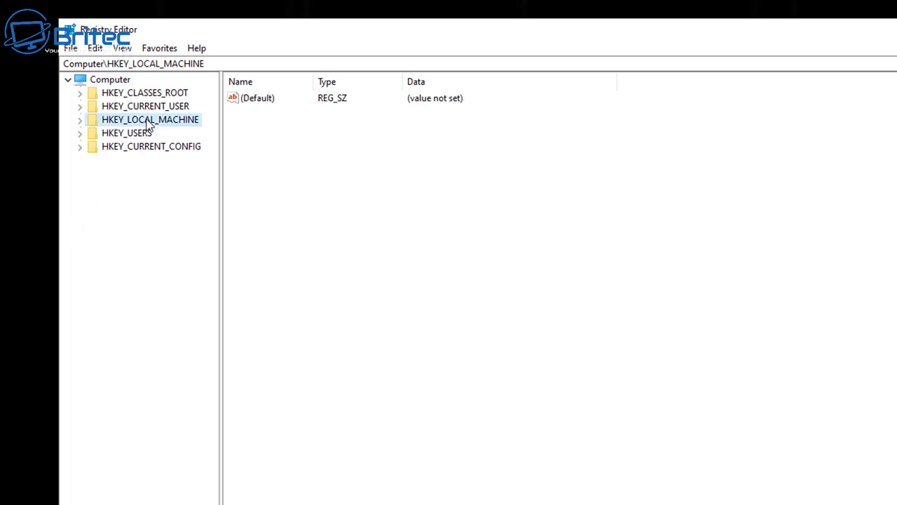
pyautogui.click(80, 119)
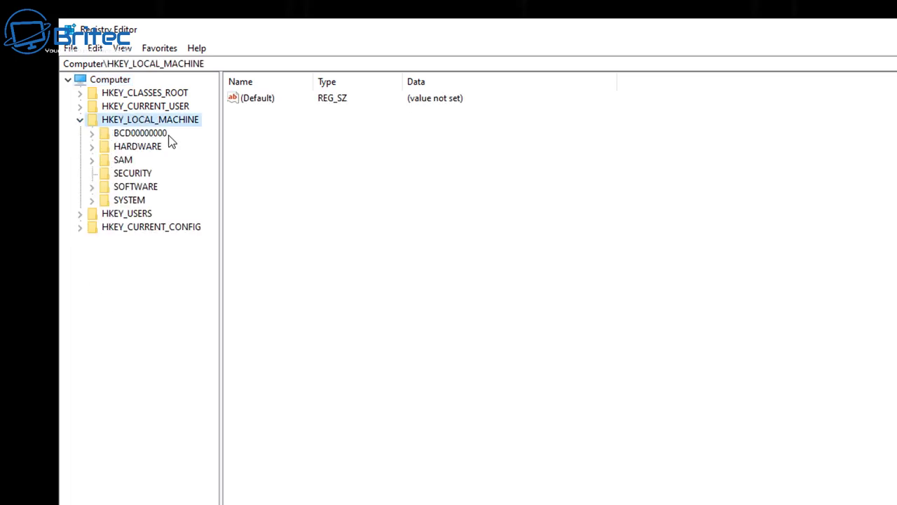
pyautogui.click(144, 187)
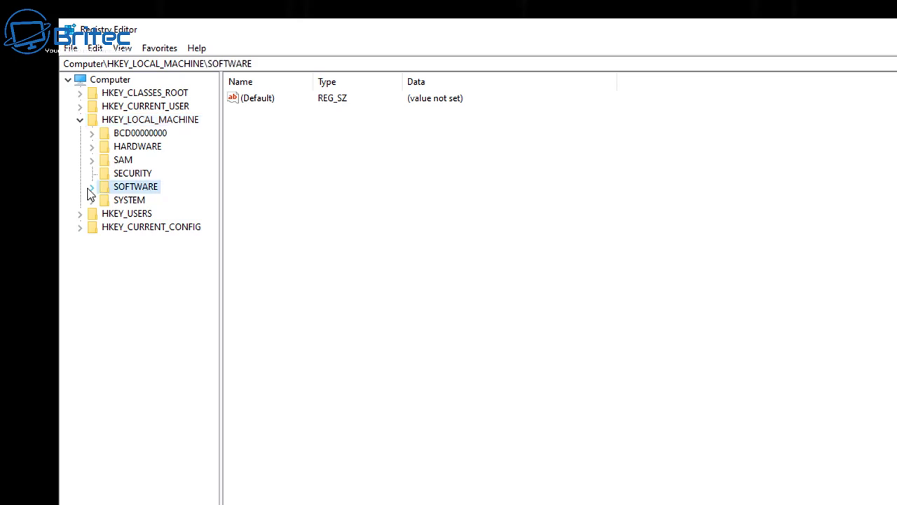
pyautogui.click(93, 188)
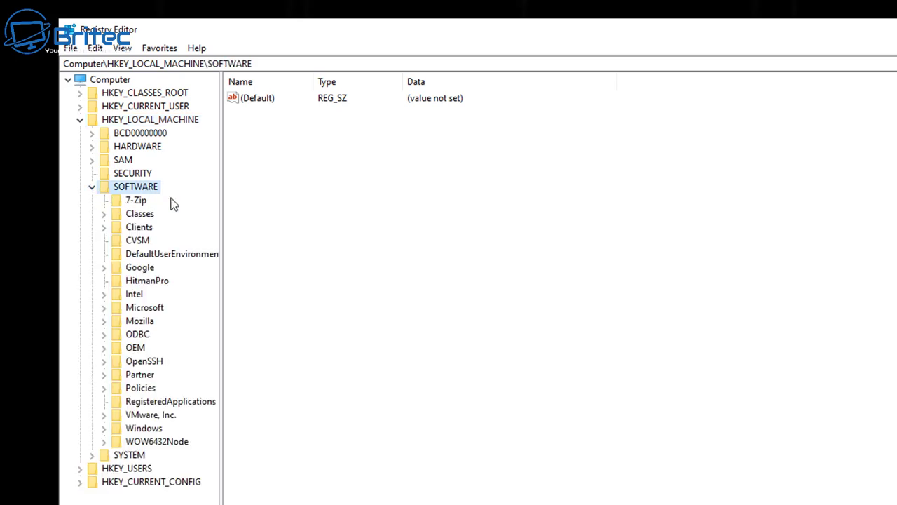
pyautogui.click(146, 310)
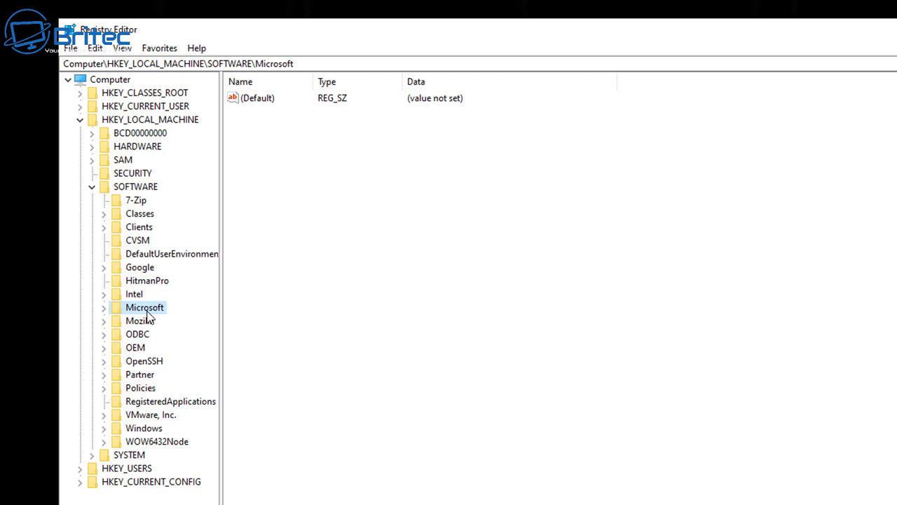
pyautogui.click(104, 308)
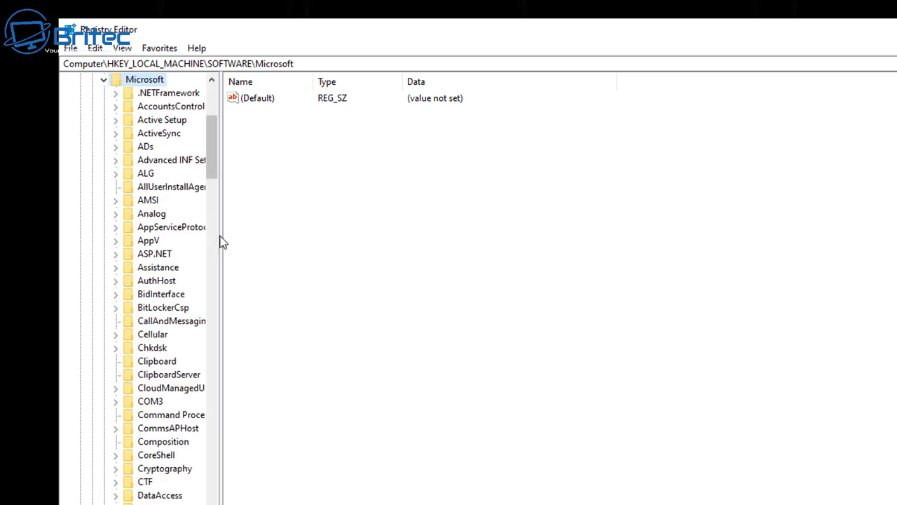
# Widen the registry tree pane and open the Winlogon key under Windows NT\CurrentVersion.
pyautogui.moveTo(221, 235); pyautogui.dragTo(308, 241)
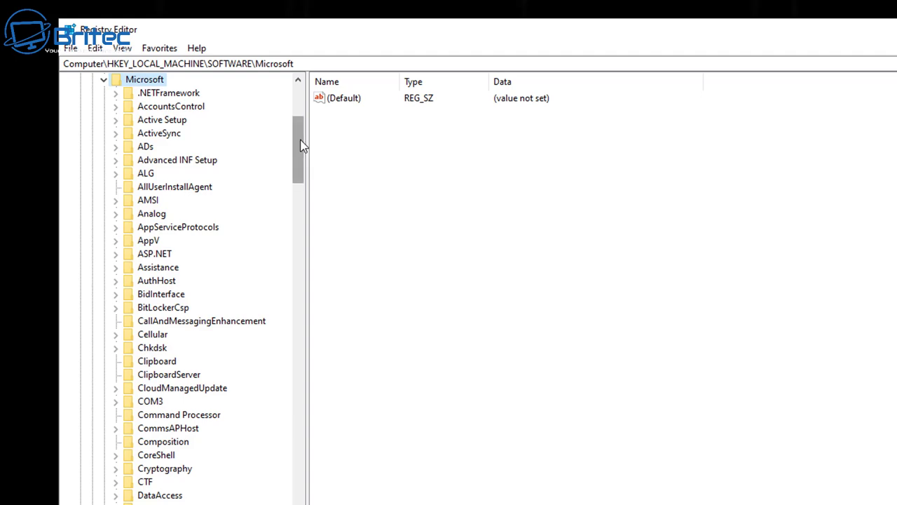
pyautogui.moveTo(300, 145); pyautogui.dragTo(252, 497)
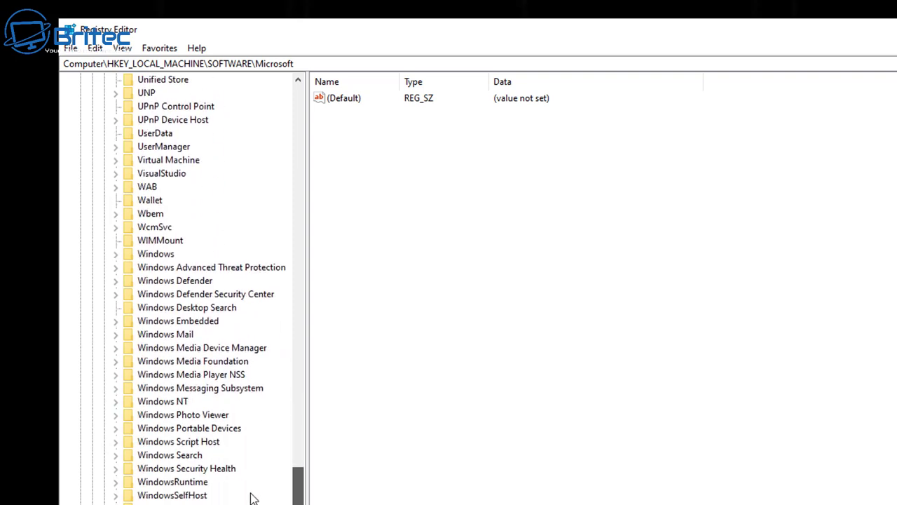
pyautogui.click(161, 402)
pyautogui.click(116, 403)
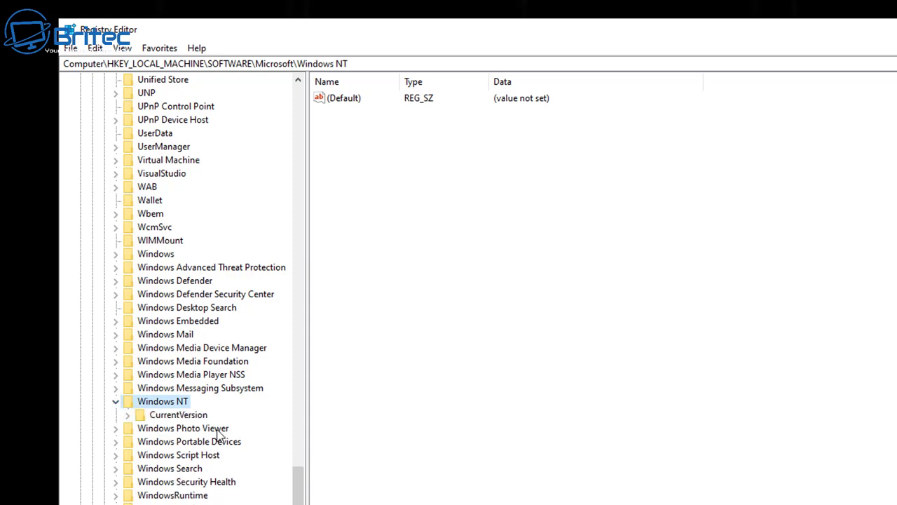
pyautogui.click(168, 415)
pyautogui.click(127, 416)
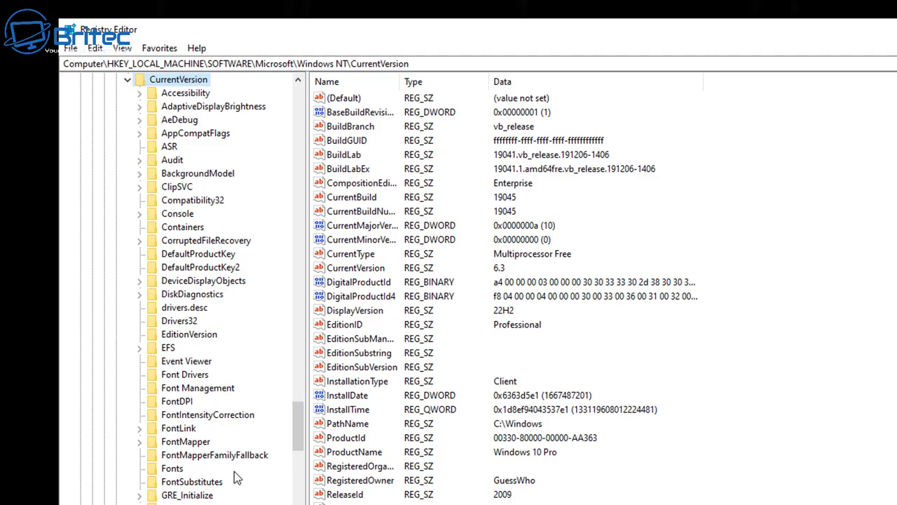
pyautogui.scroll(-17, 235, 469)
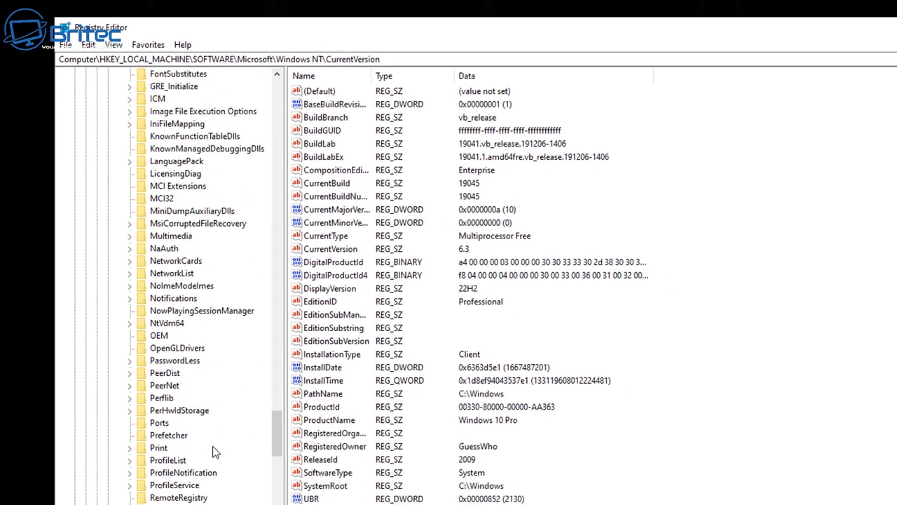
pyautogui.scroll(-2, 214, 443)
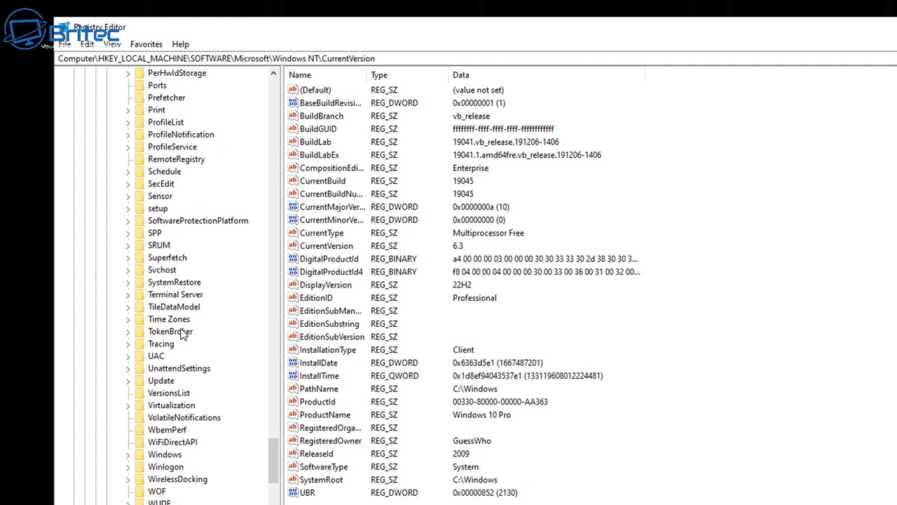
pyautogui.click(168, 471)
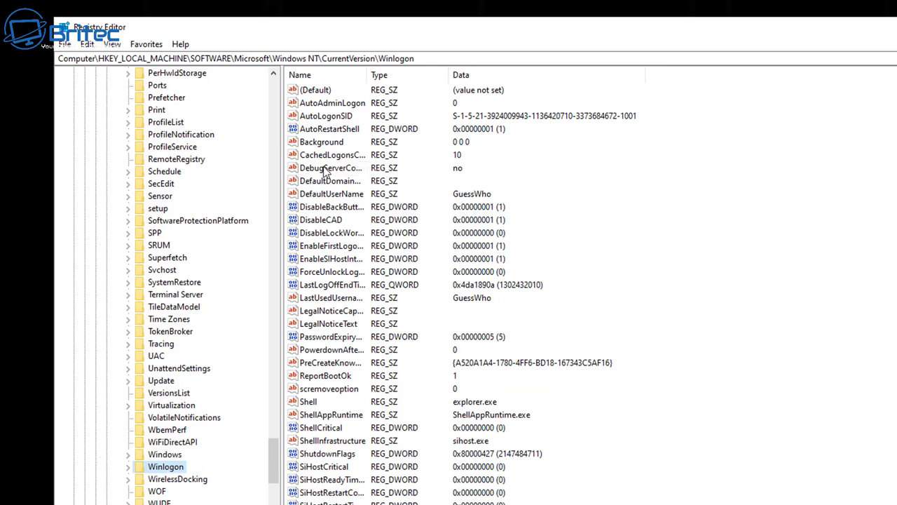
# Inspect the value data of the Shell string in the Winlogon key, and close its edit dialog without changing it.
pyautogui.click(307, 402)
pyautogui.doubleClick(307, 402)
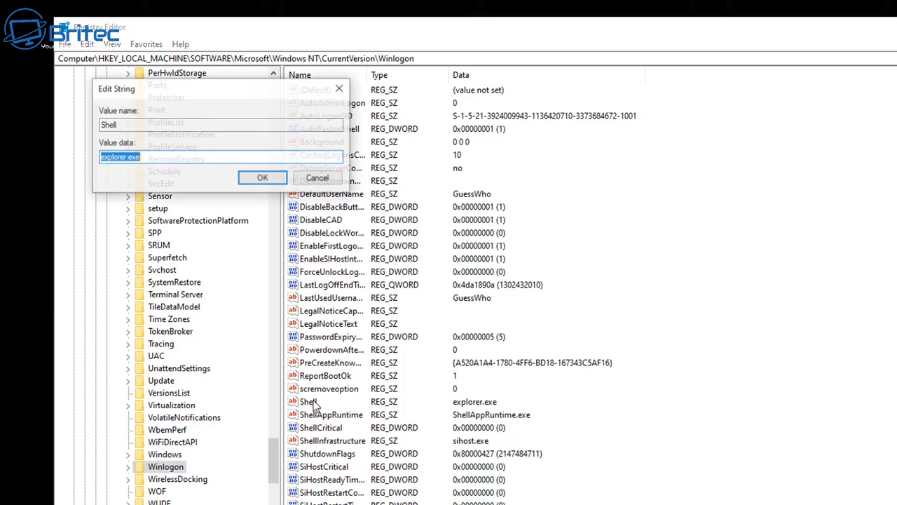
pyautogui.moveTo(236, 94); pyautogui.dragTo(470, 278)
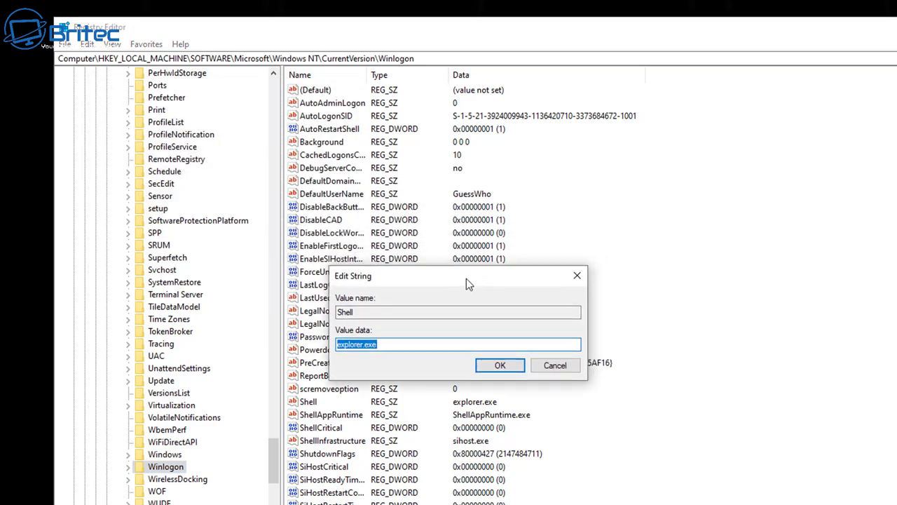
pyautogui.click(386, 344)
pyautogui.moveTo(383, 344); pyautogui.dragTo(306, 343)
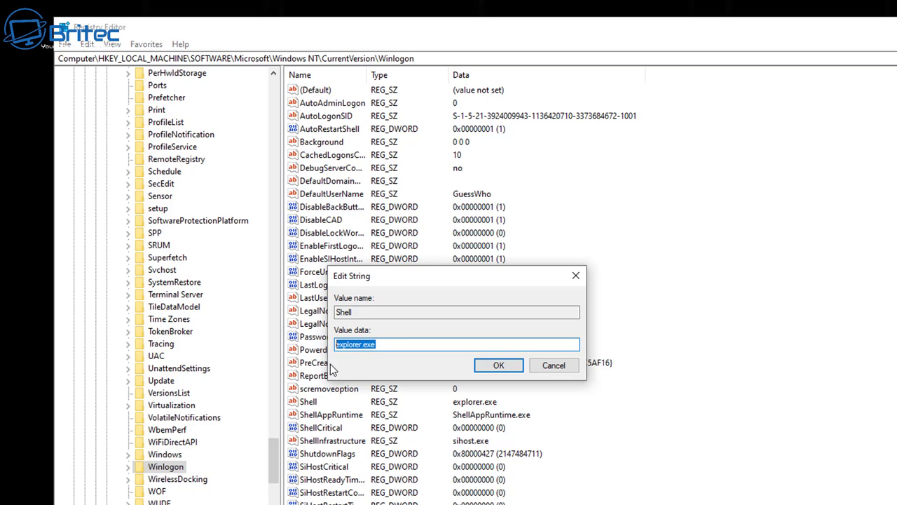
pyautogui.click(390, 345)
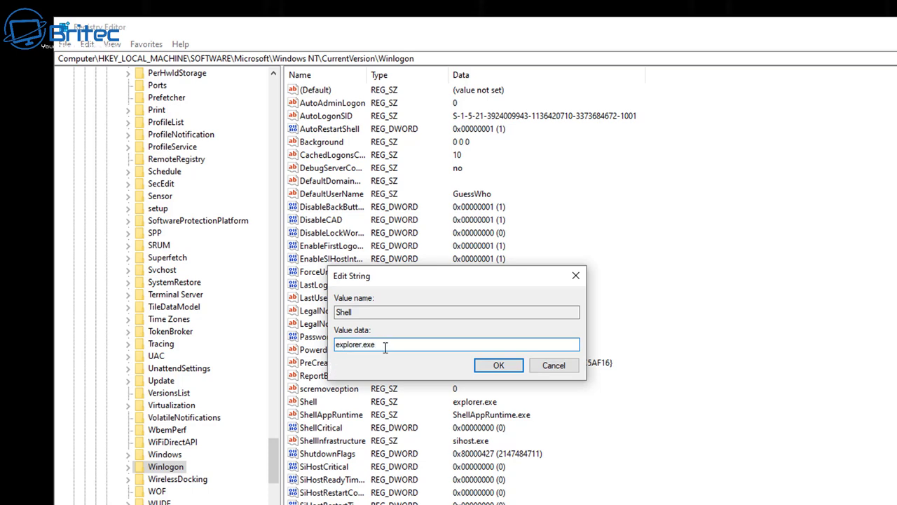
pyautogui.moveTo(381, 349); pyautogui.dragTo(319, 334)
pyautogui.click(575, 277)
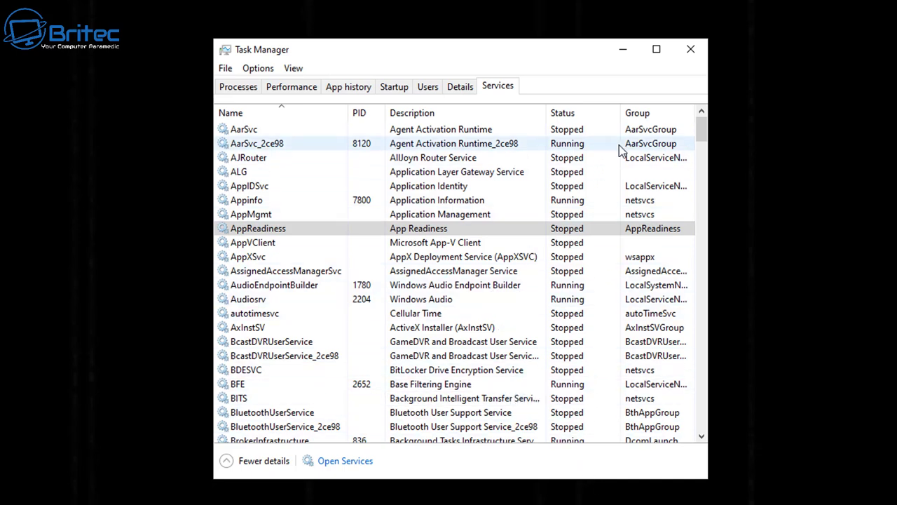
# Close Task Manager and restart the PC from the Windows security screen.
pyautogui.click(691, 51)
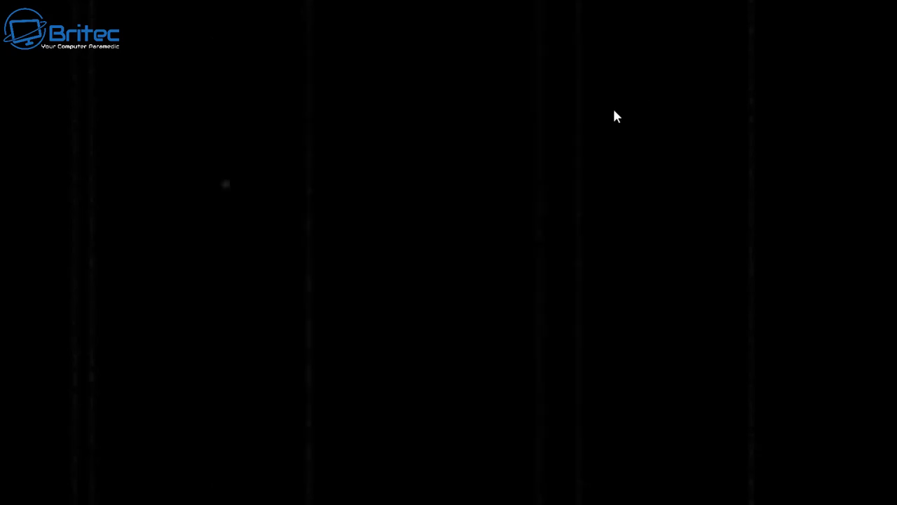
pyautogui.hotkey('ctrl', 'alt', 'Delete')
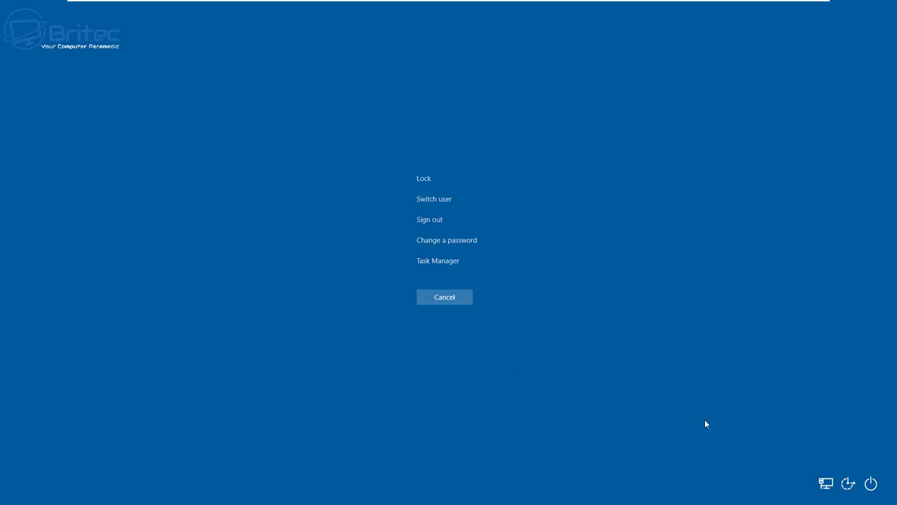
pyautogui.click(871, 483)
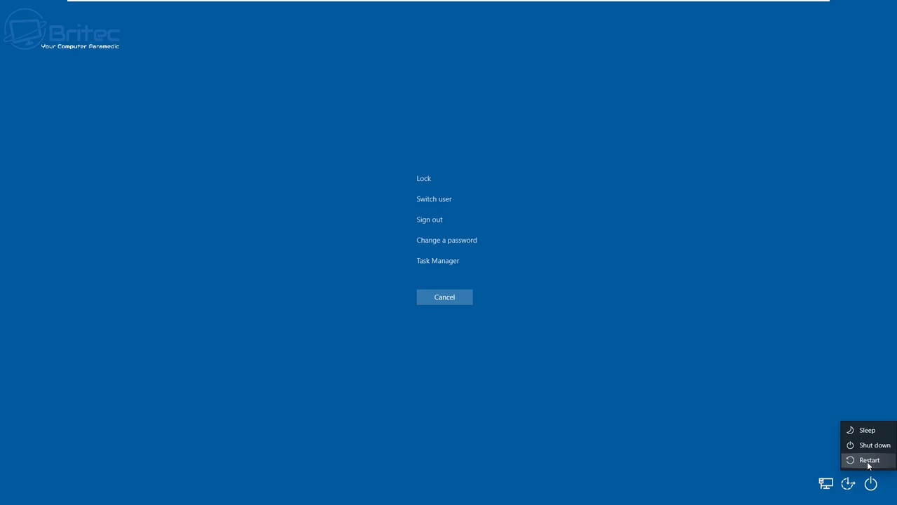
pyautogui.click(868, 462)
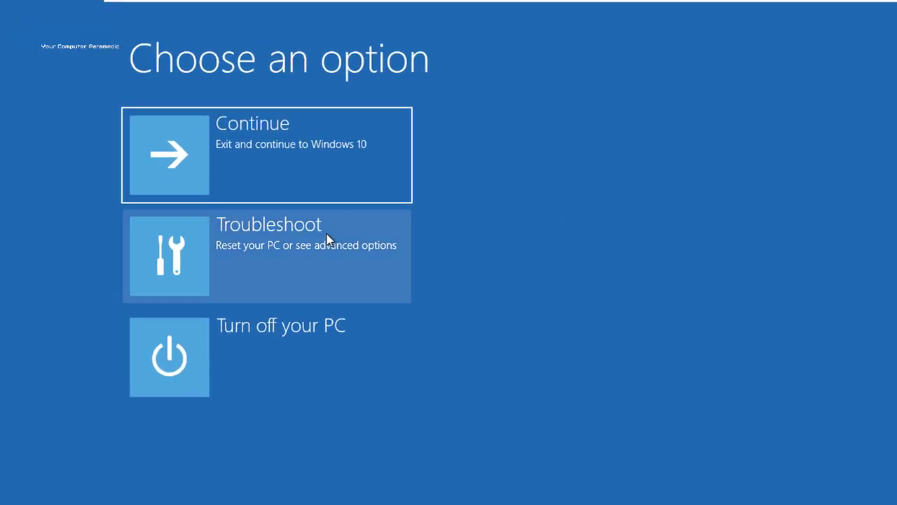
# Restart the PC into Safe Mode through the advanced Start-up Settings, and close the Edge window on the desktop.
pyautogui.click(272, 258)
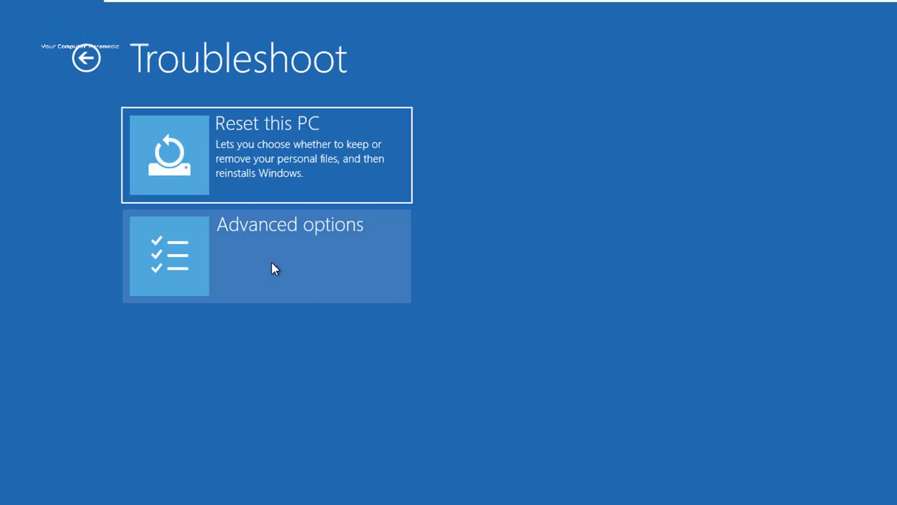
pyautogui.click(277, 268)
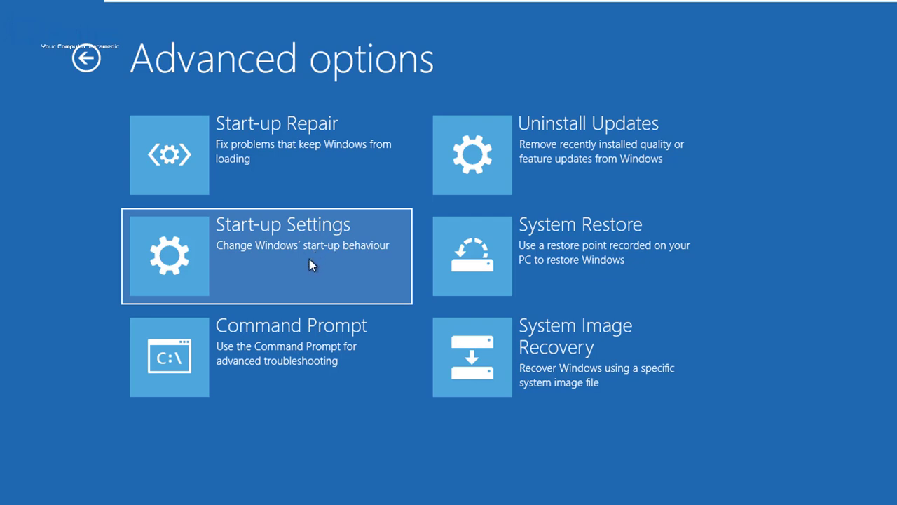
pyautogui.click(309, 258)
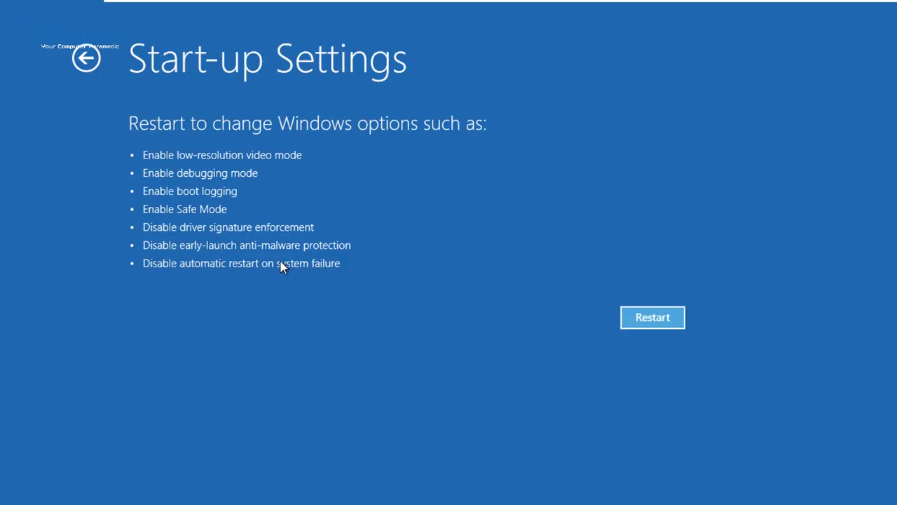
pyautogui.click(655, 320)
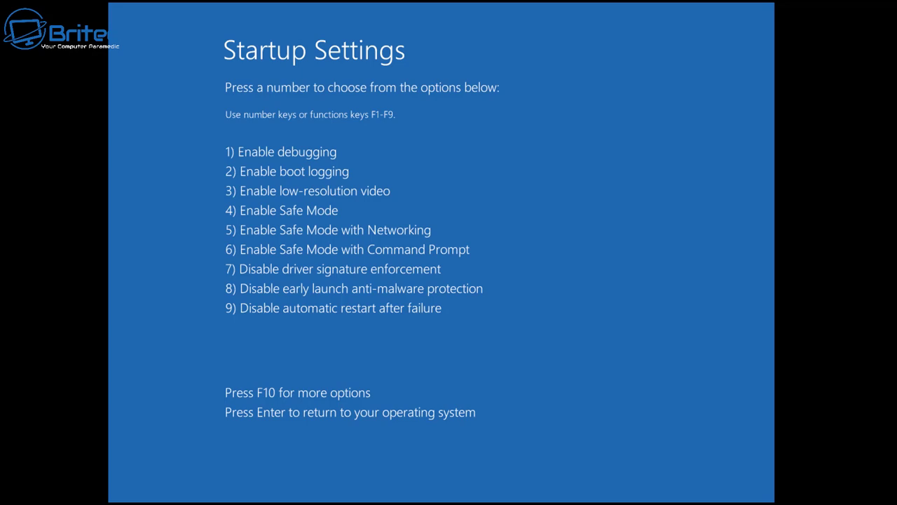
pyautogui.press('4')
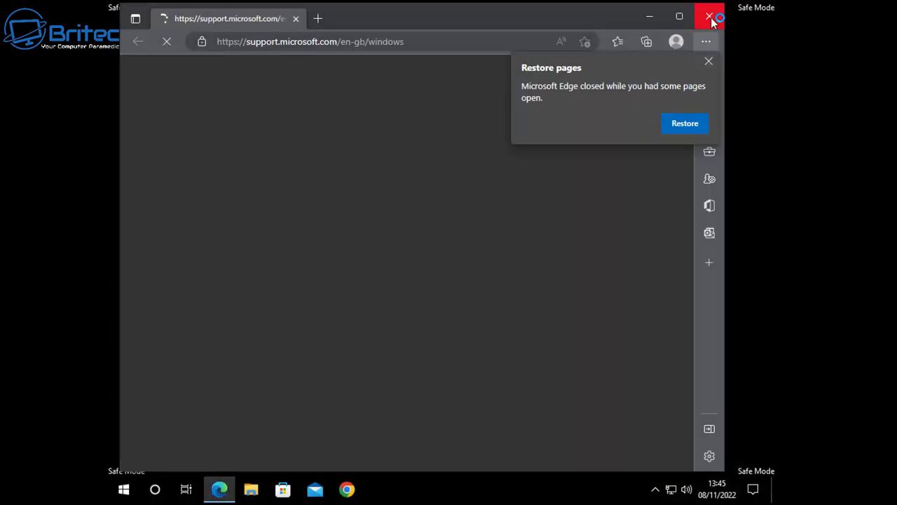
pyautogui.click(709, 16)
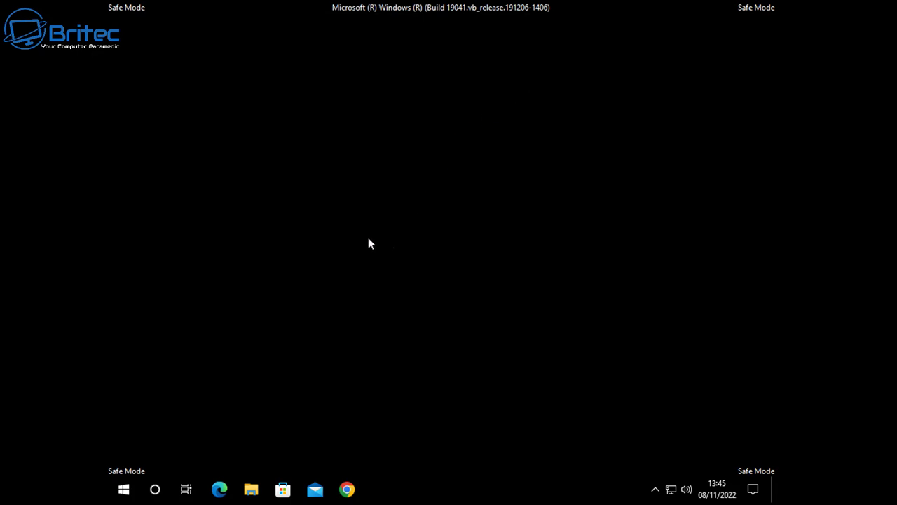
# Open Windows Settings, reposition its window, and show the Apps & features page.
pyautogui.click(126, 489)
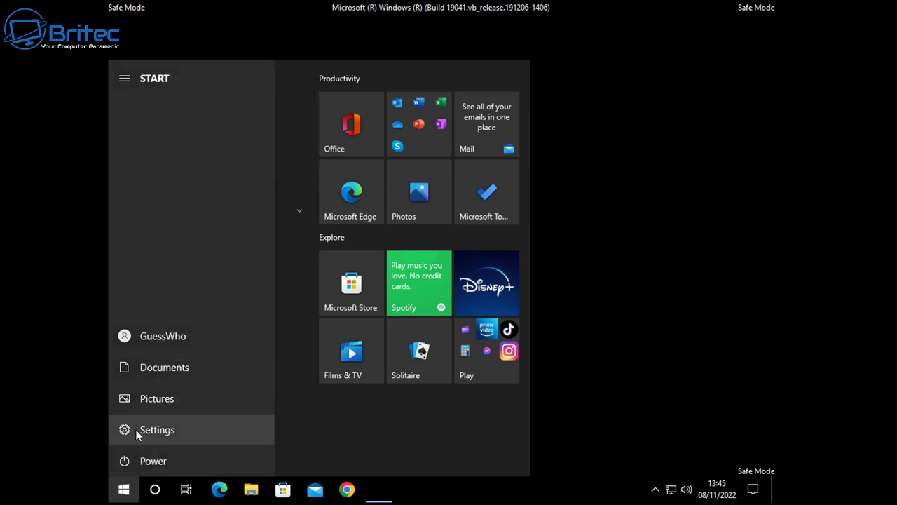
pyautogui.click(136, 430)
pyautogui.moveTo(499, 78); pyautogui.dragTo(460, 45)
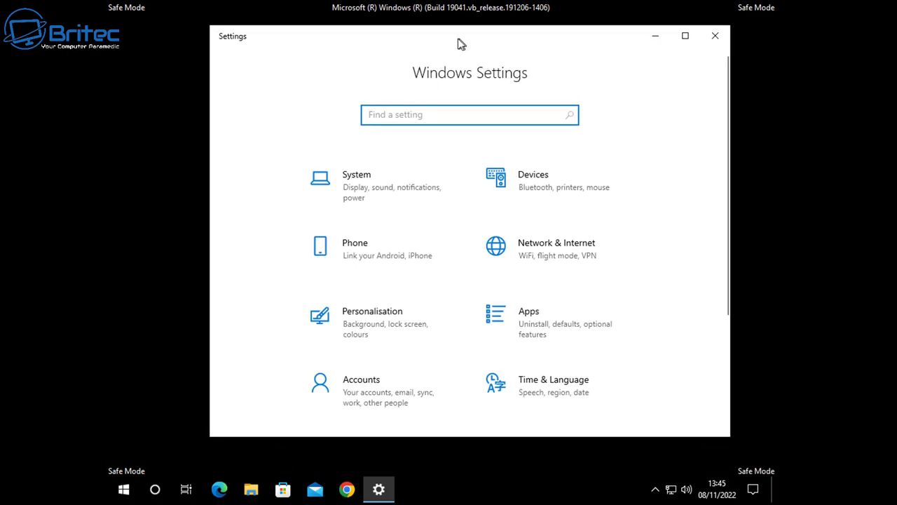
pyautogui.click(541, 335)
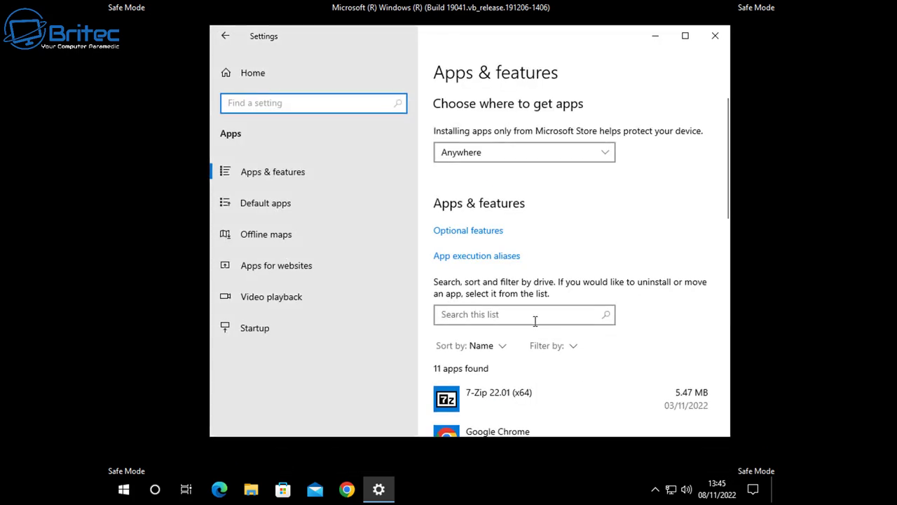
# Uninstall Microsoft OneDrive from the installed apps list.
pyautogui.scroll(-5, 526, 323)
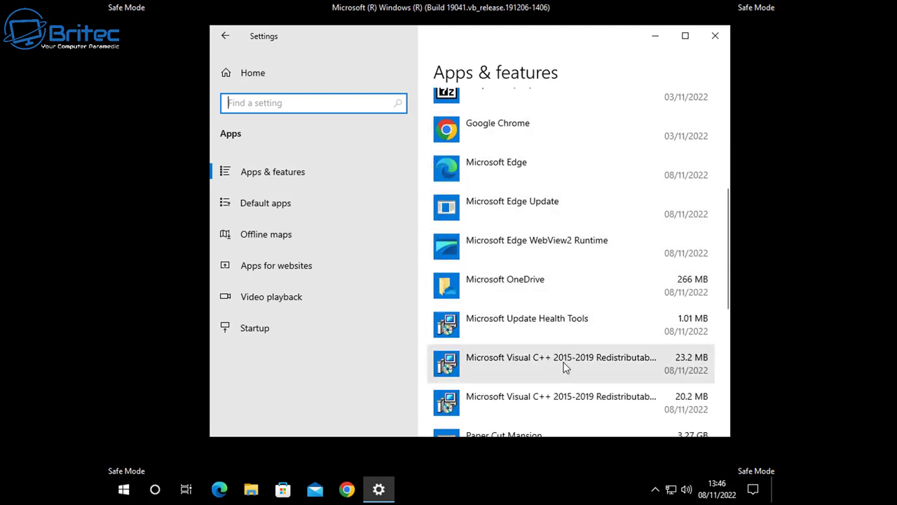
pyautogui.click(685, 293)
pyautogui.click(670, 339)
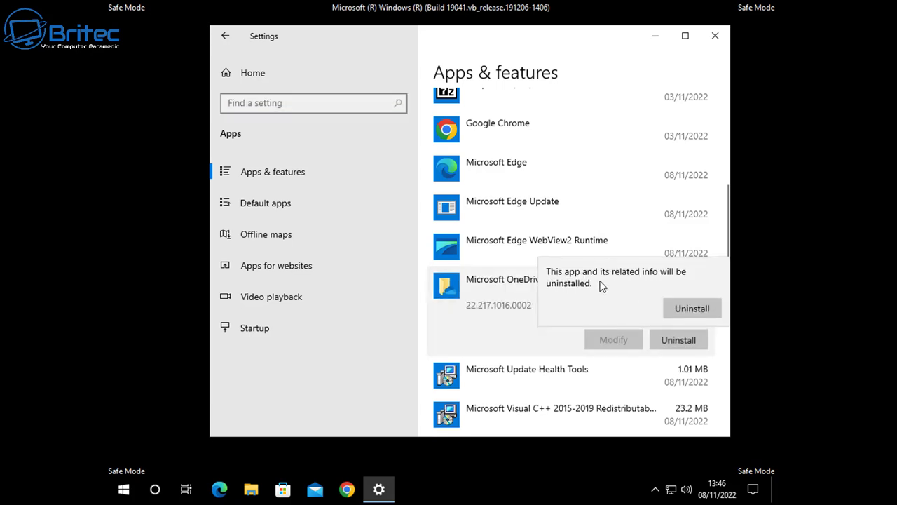
pyautogui.click(682, 309)
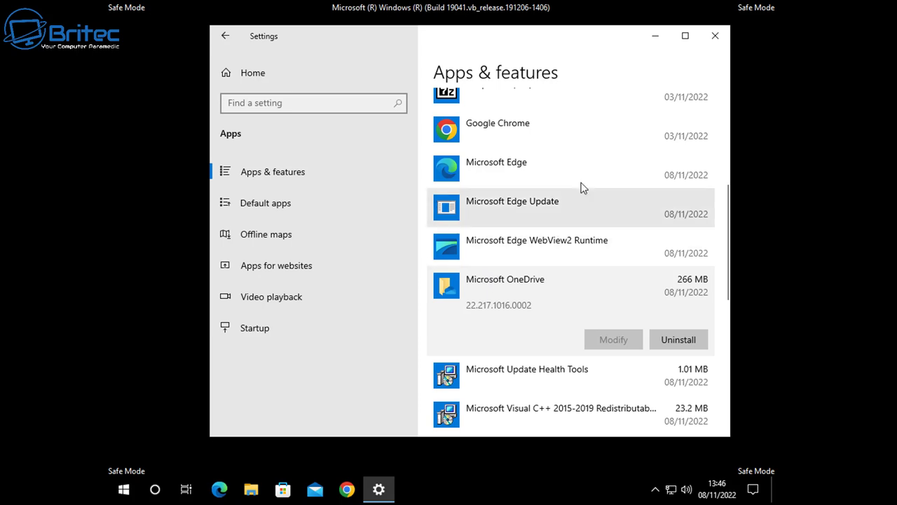
# Uninstall the Paper Cut Mansion game and dismiss its removal message.
pyautogui.scroll(-3, 519, 339)
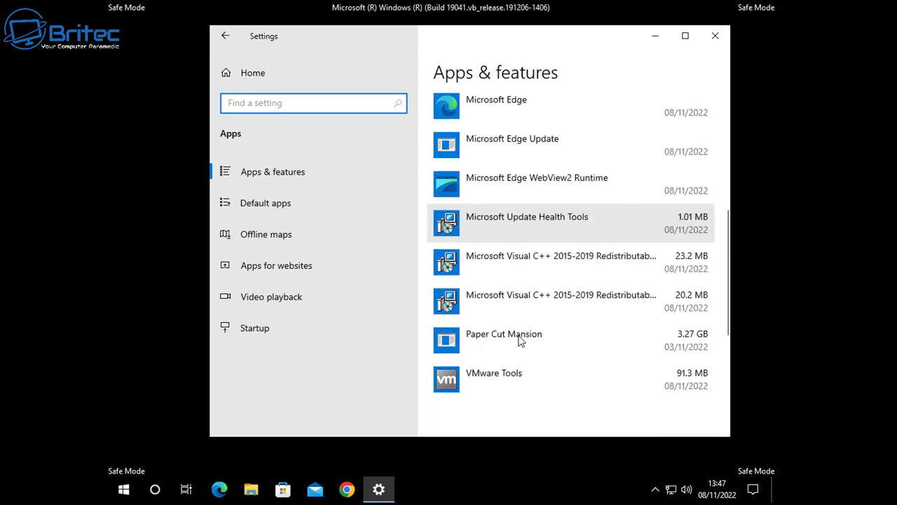
pyautogui.click(617, 348)
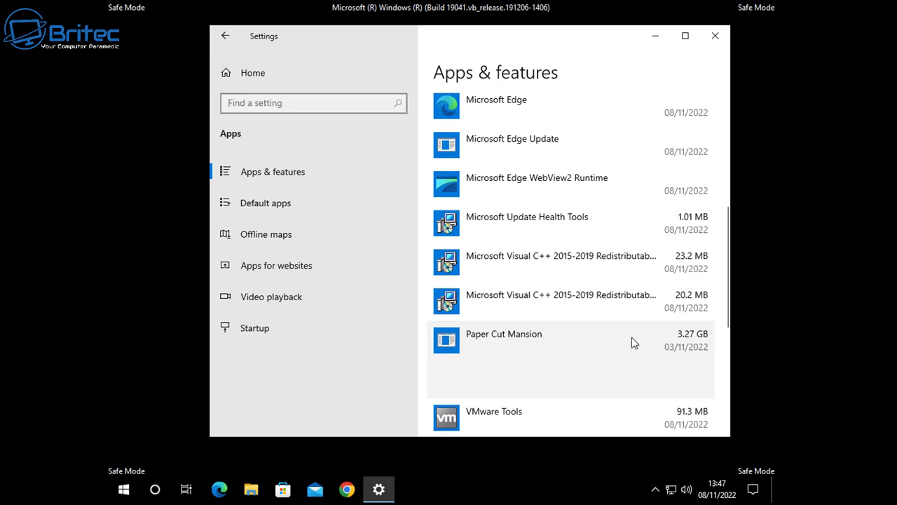
pyautogui.click(674, 379)
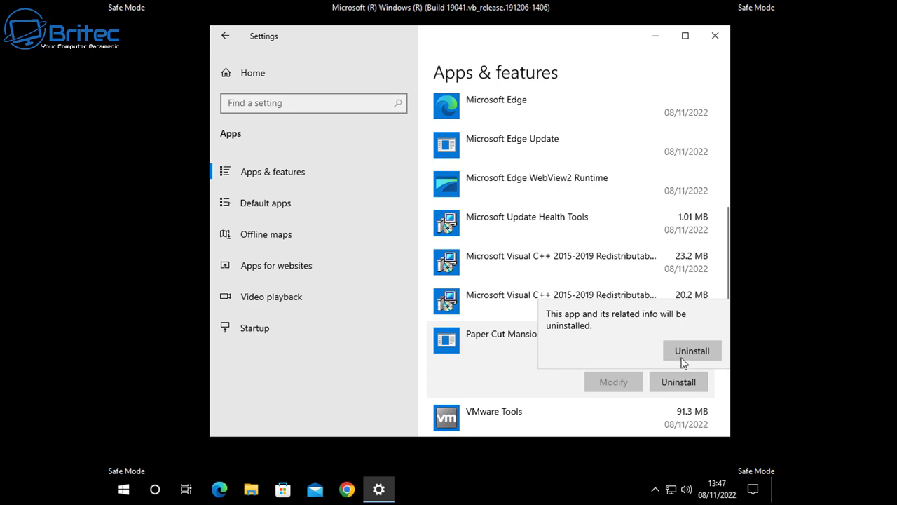
pyautogui.click(687, 353)
pyautogui.click(481, 290)
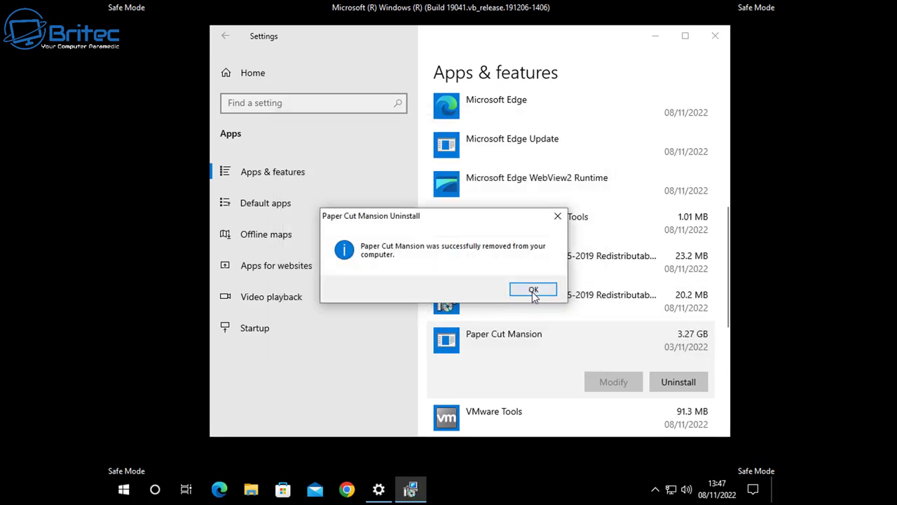
pyautogui.click(534, 291)
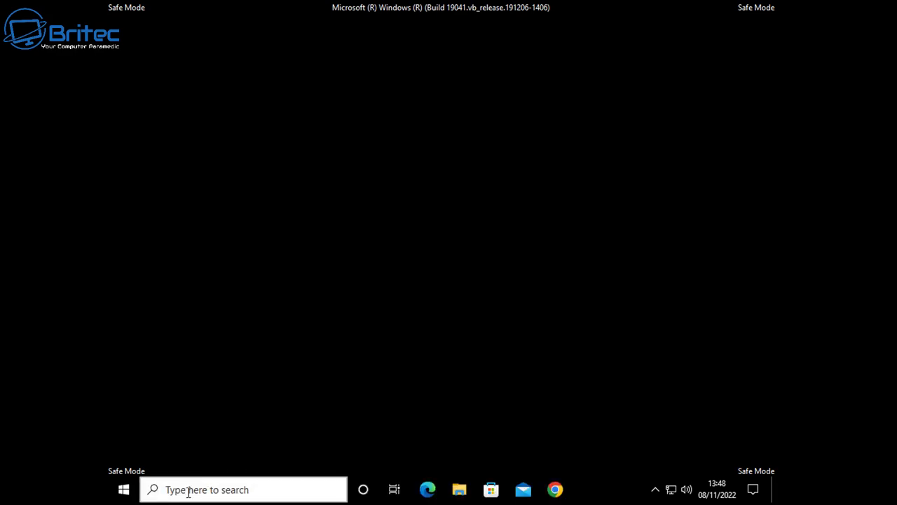
# Find Control Panel through Windows search and open Programs and Features in it.
pyautogui.click(185, 489)
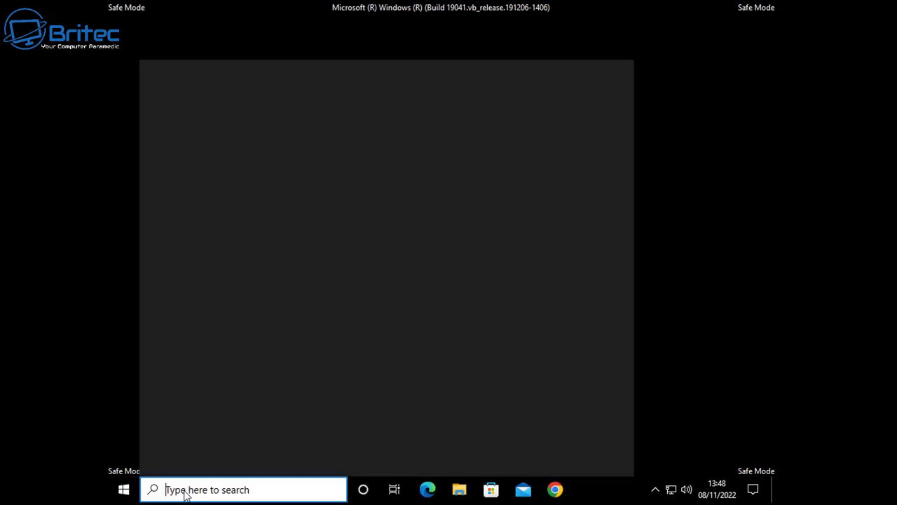
pyautogui.write('control')
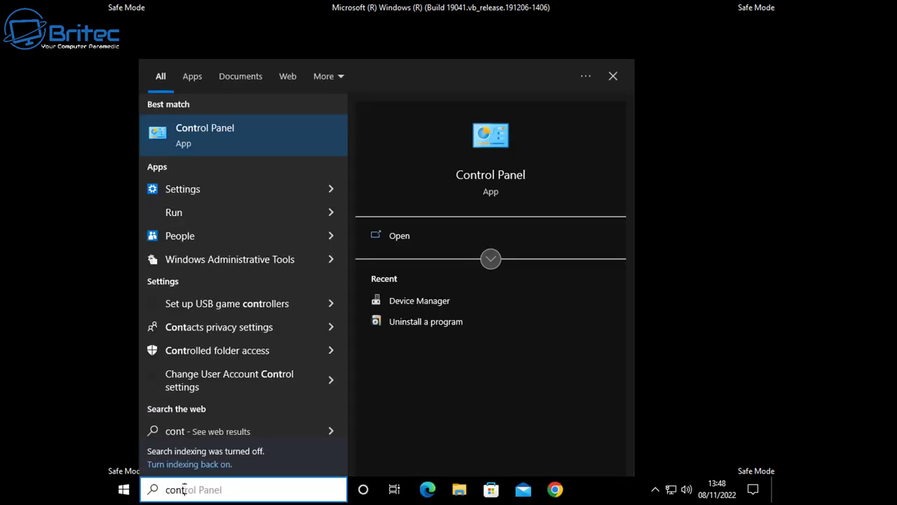
pyautogui.click(221, 126)
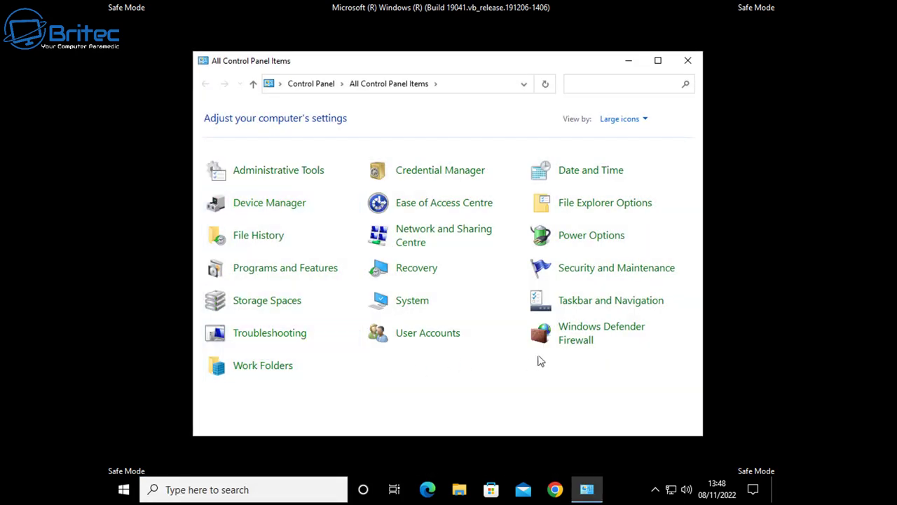
pyautogui.click(300, 273)
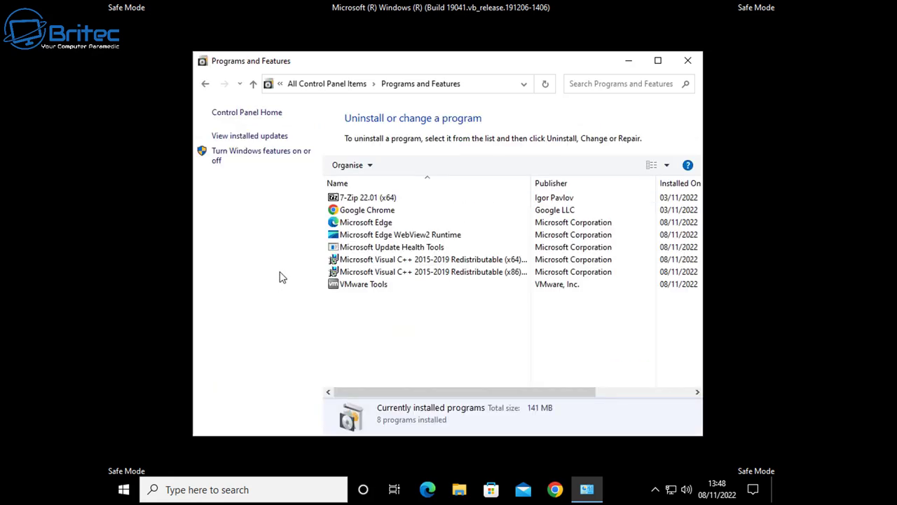
# Uninstall Google Chrome from the installed programs and also delete its browsing data.
pyautogui.click(366, 210)
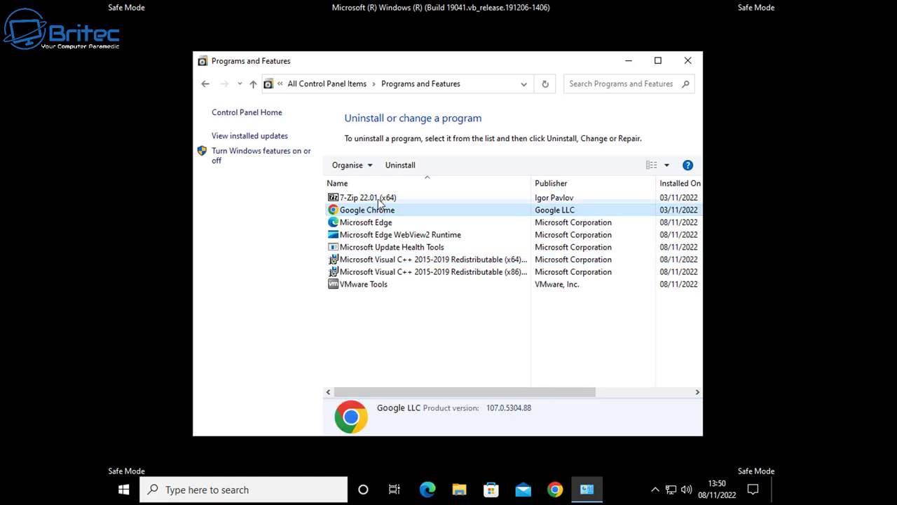
pyautogui.click(400, 165)
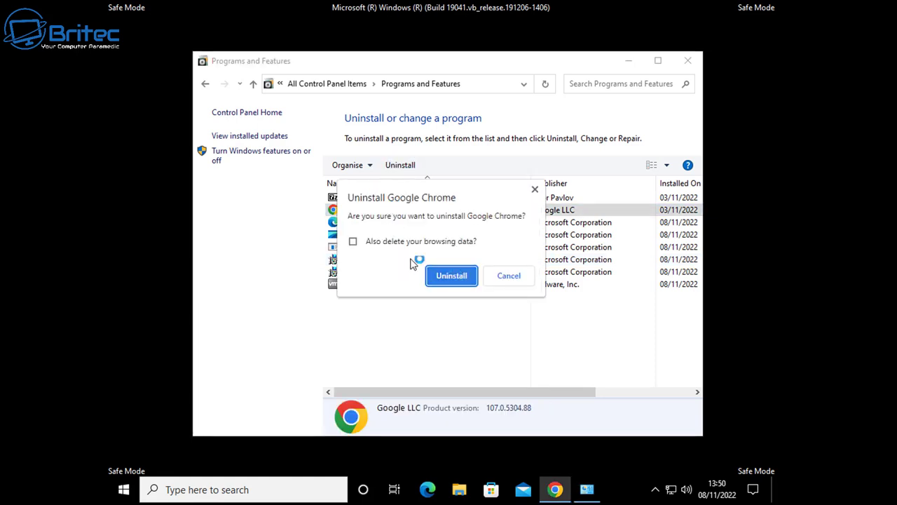
pyautogui.click(353, 241)
pyautogui.click(449, 276)
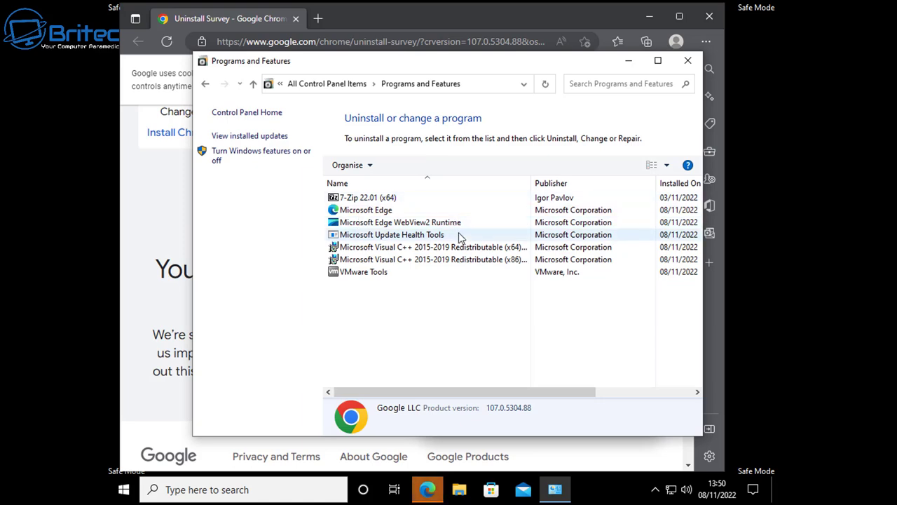
# Close Programs and Features, dismiss the Chrome uninstall survey, and close the Edge window.
pyautogui.click(687, 60)
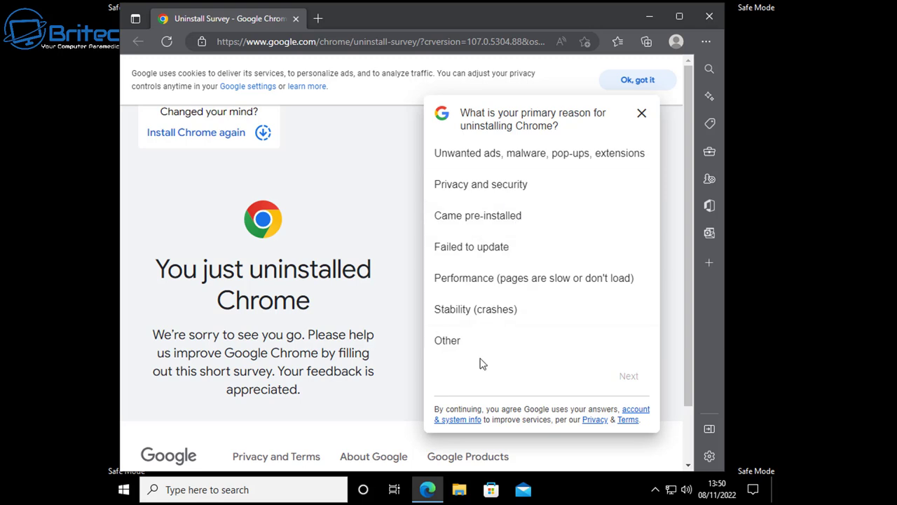
pyautogui.click(642, 113)
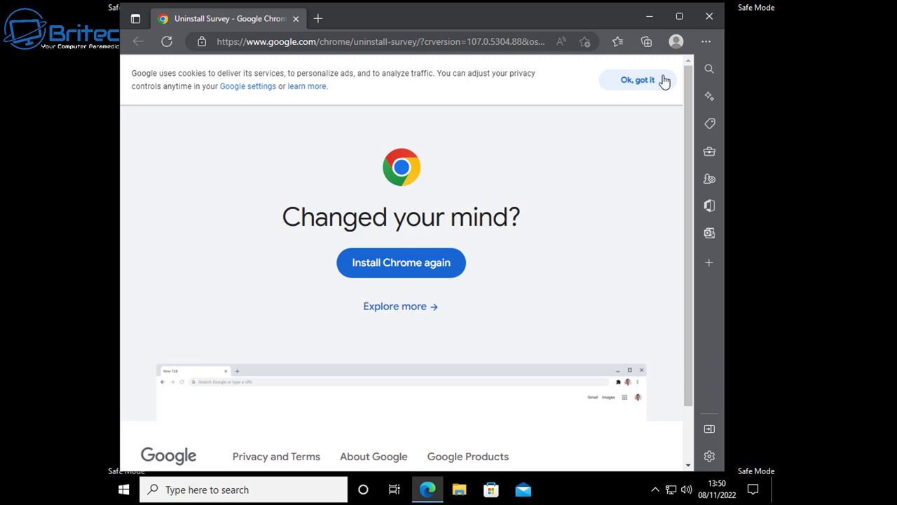
pyautogui.click(709, 19)
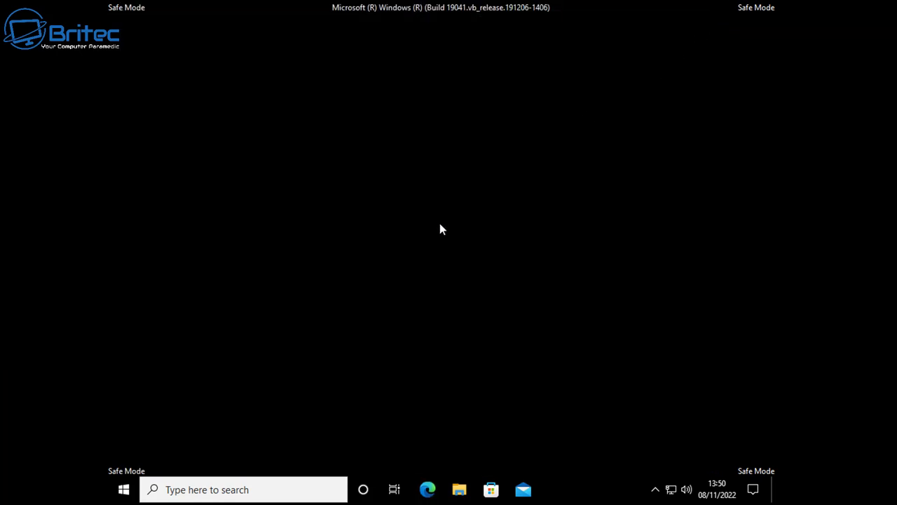
# Restart the PC from the Safe Mode desktop.
pyautogui.click(124, 489)
pyautogui.moveTo(118, 463)
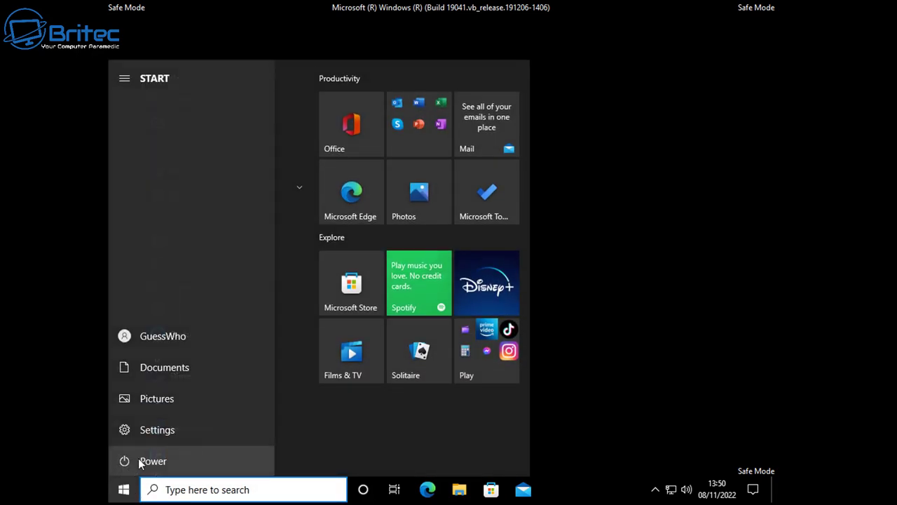
pyautogui.click(151, 462)
pyautogui.click(163, 432)
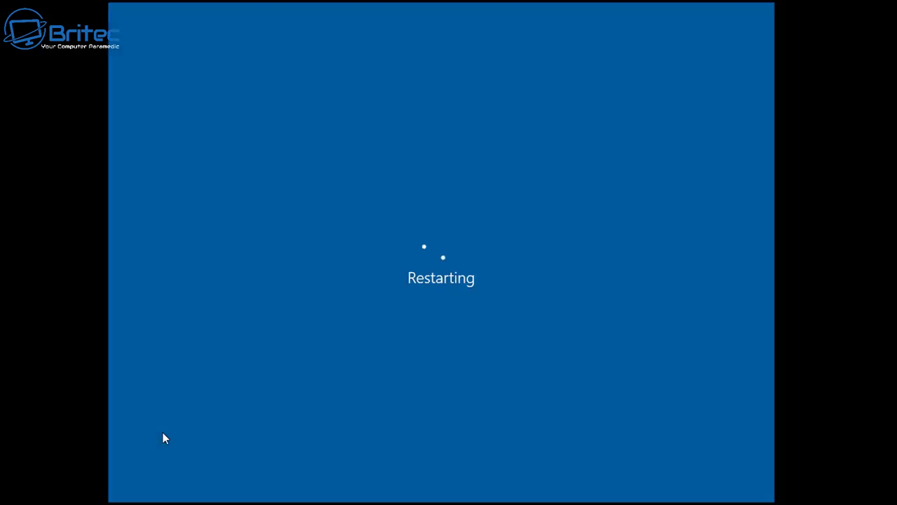